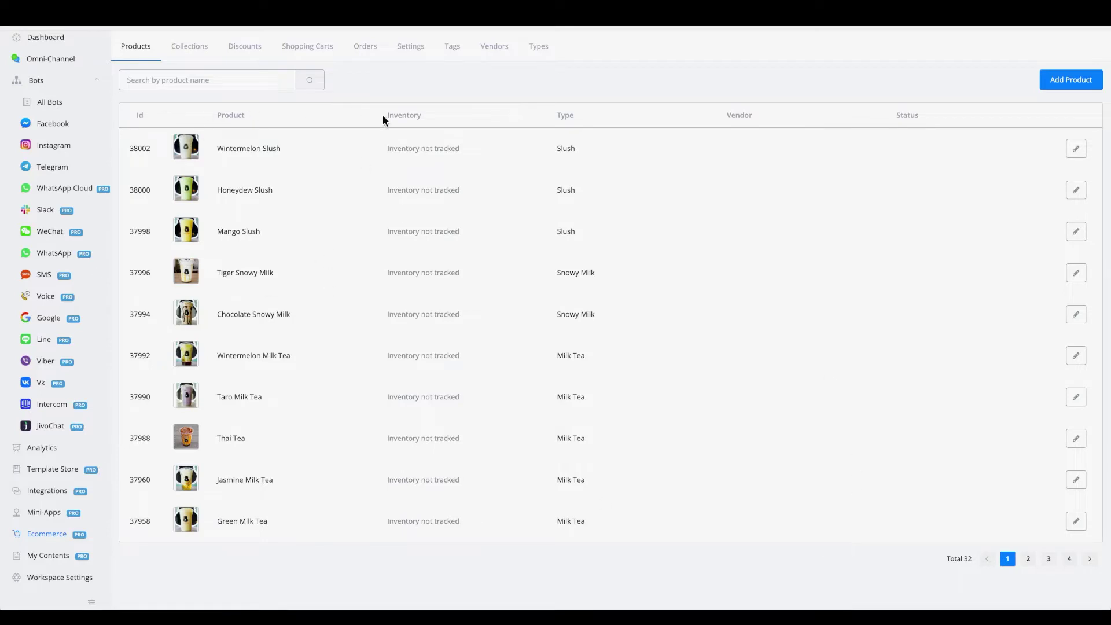
Step: Show page 4 of the 32-product catalogue, listing Drinks and Signature Drinks
left_click(1069, 559)
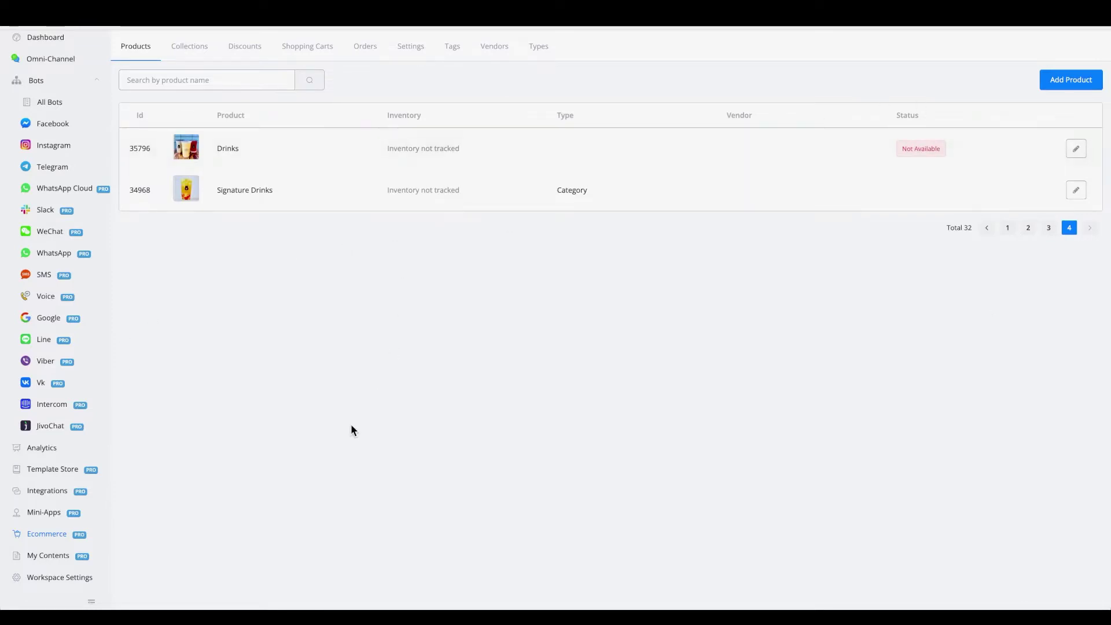
Step: Start a new sub flow template in My Bot Templates, sourced from The Chatbot Tea Shop
left_click(35, 557)
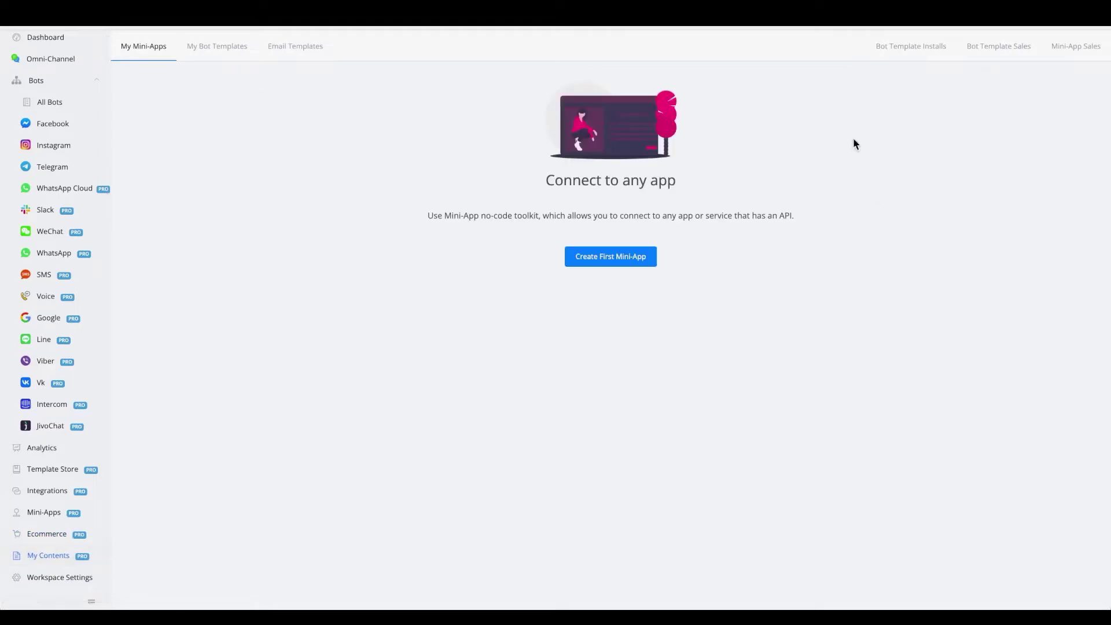
left_click(236, 55)
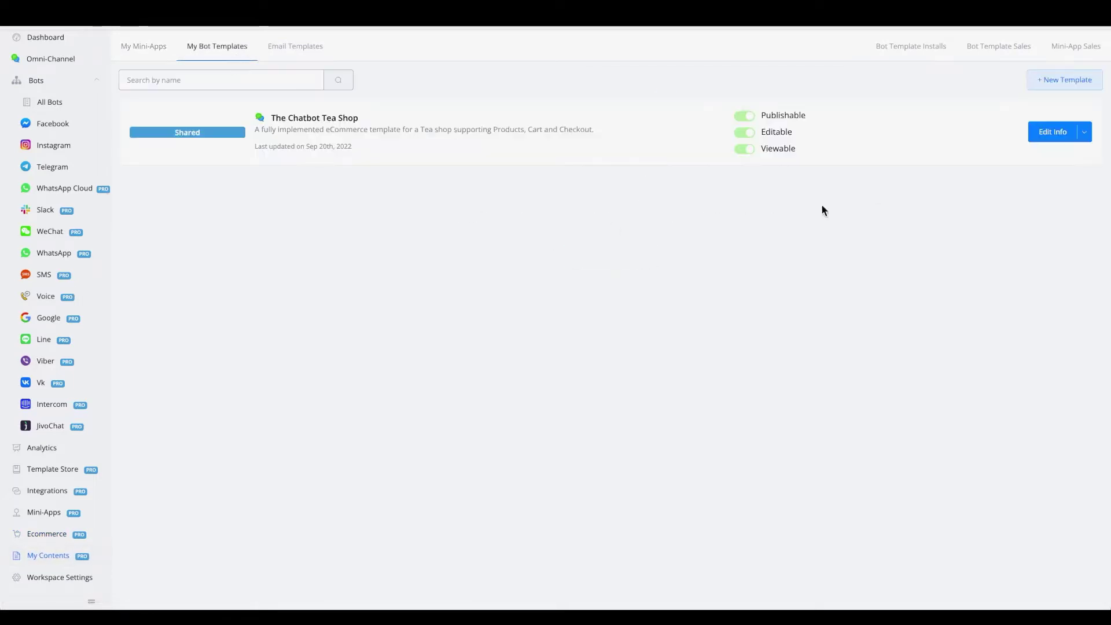
left_click(1081, 82)
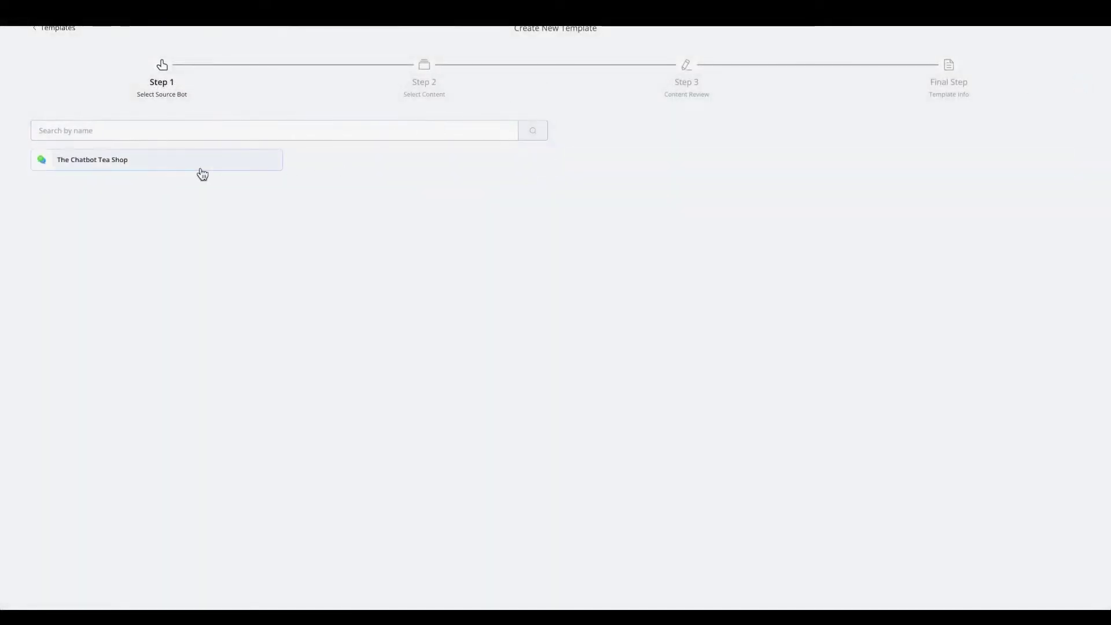
left_click(154, 168)
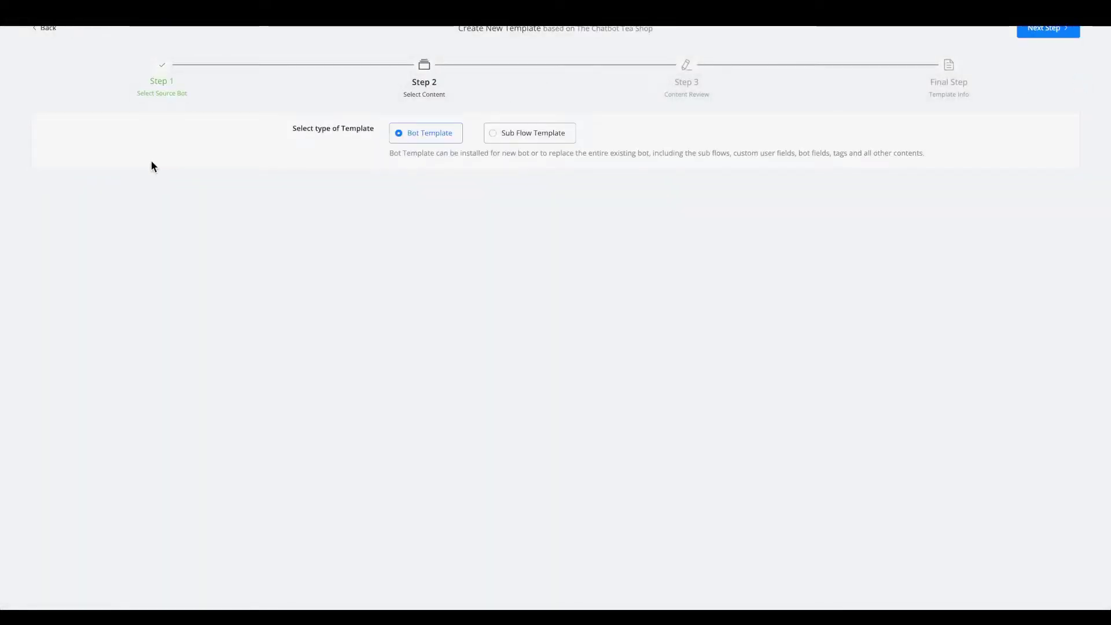
left_click(528, 133)
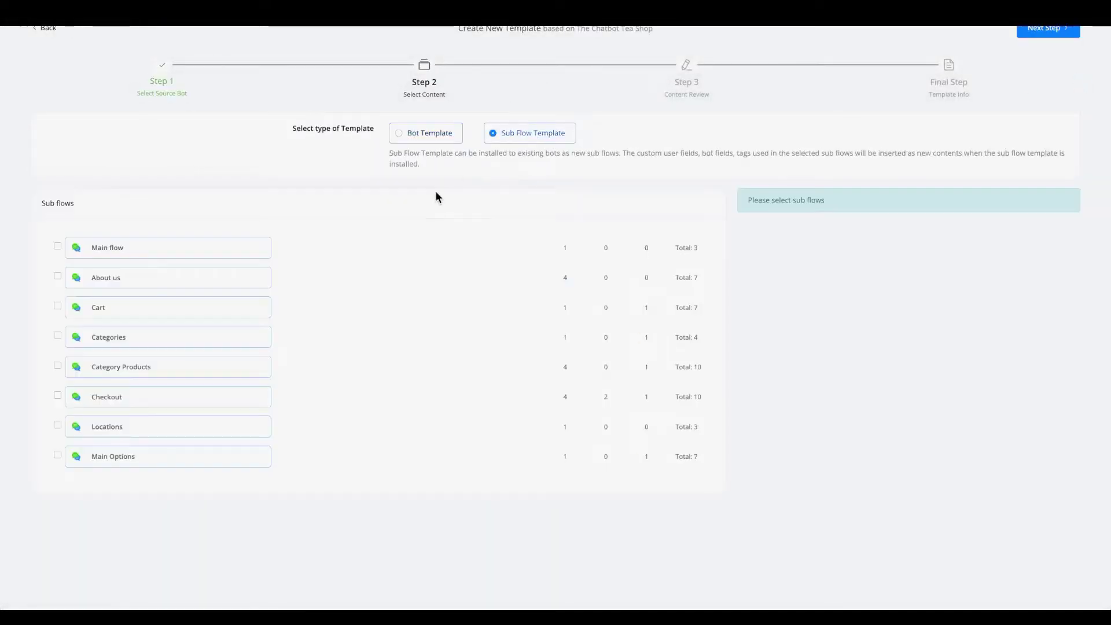
Step: Include every sub flow (Main flow, About us, Categories, Checkout, etc.), all three keywords and Default Menu
left_click(57, 246)
left_click(58, 277)
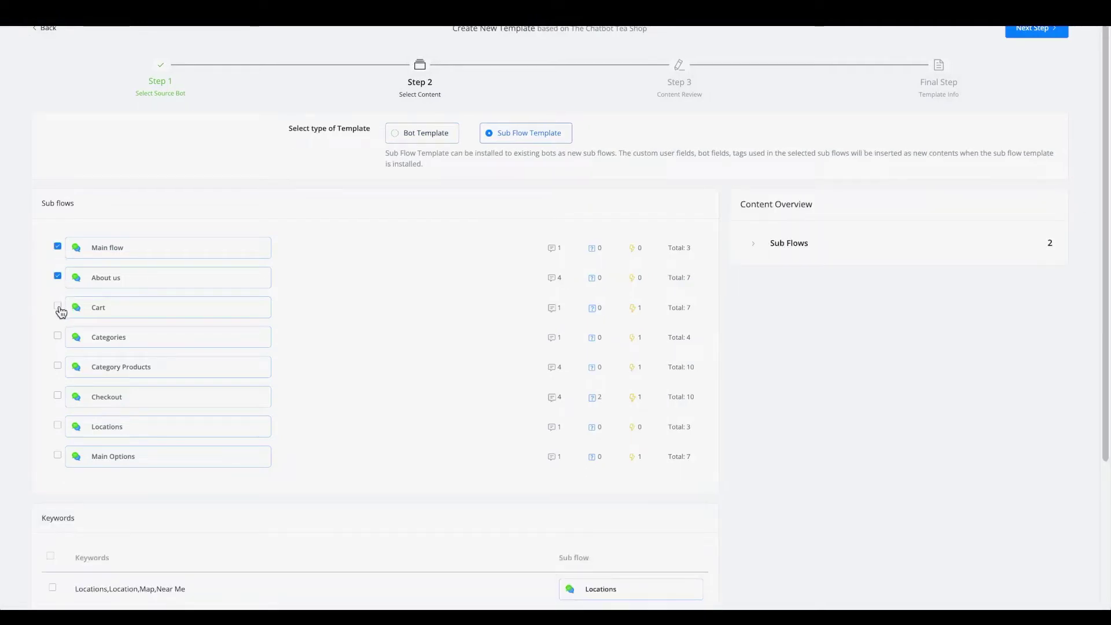
left_click(58, 336)
left_click(57, 366)
left_click(57, 396)
left_click(57, 426)
left_click(58, 456)
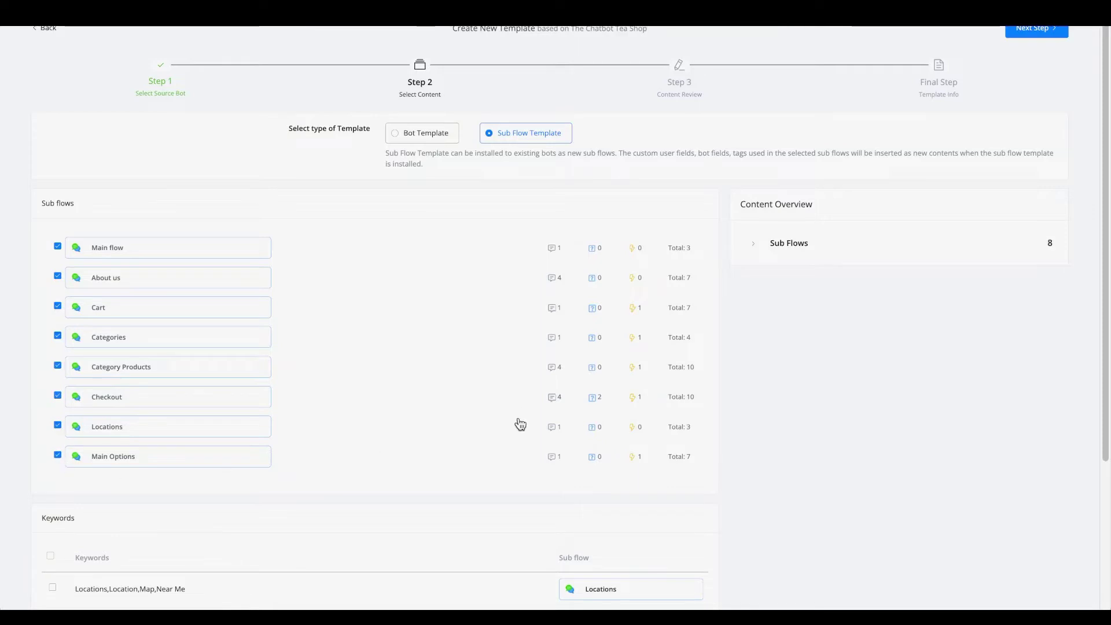
scroll(509, 404, "down", 2)
scroll(506, 399, "down", 1)
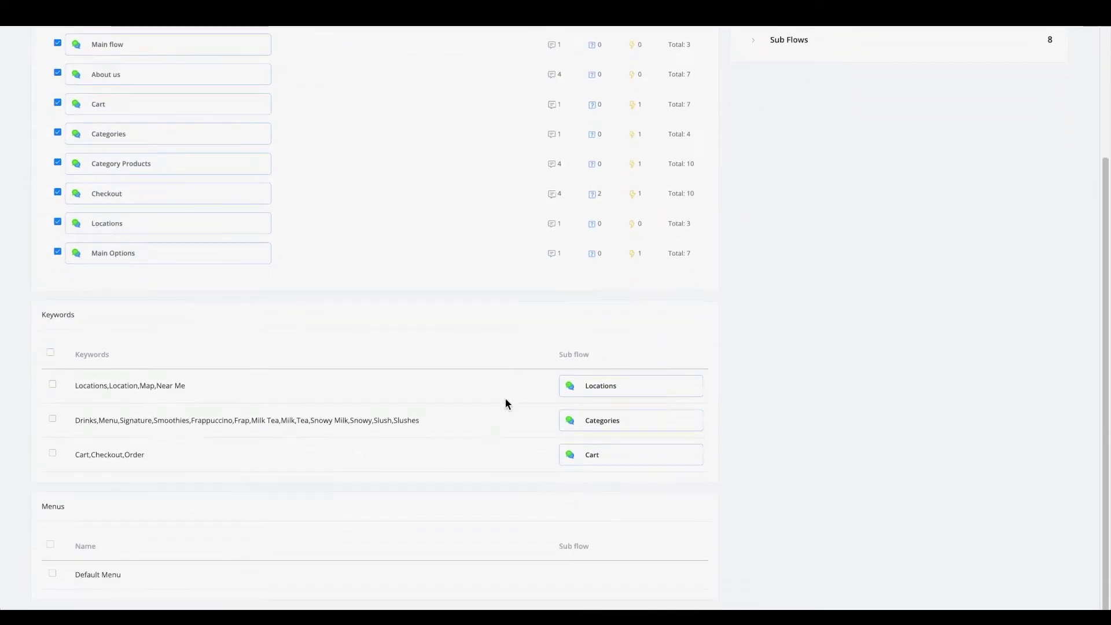
left_click(51, 353)
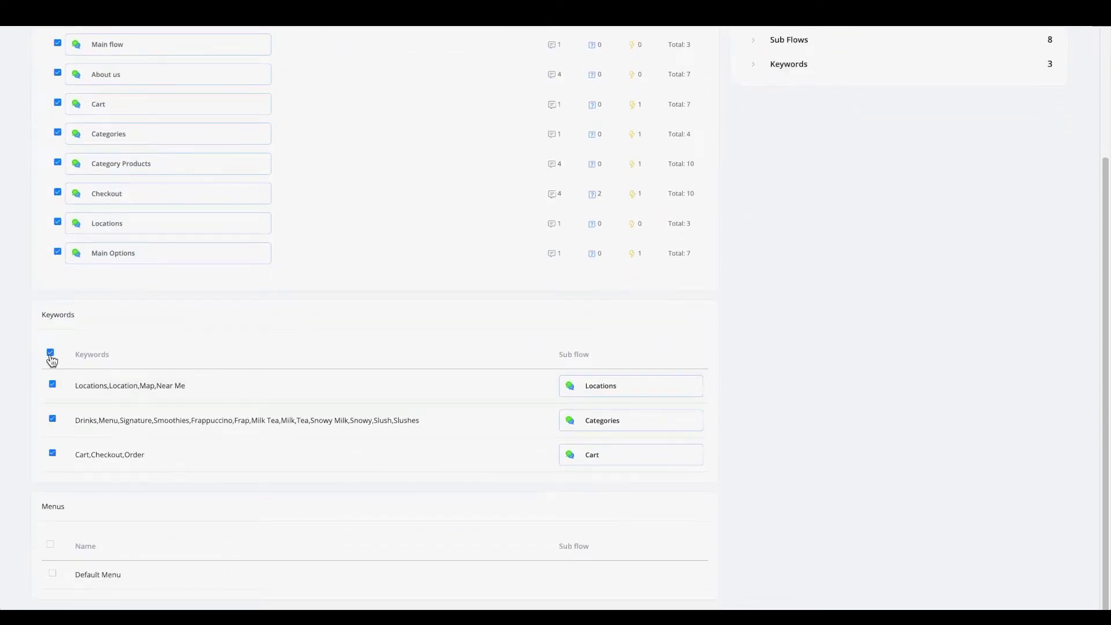
left_click(46, 545)
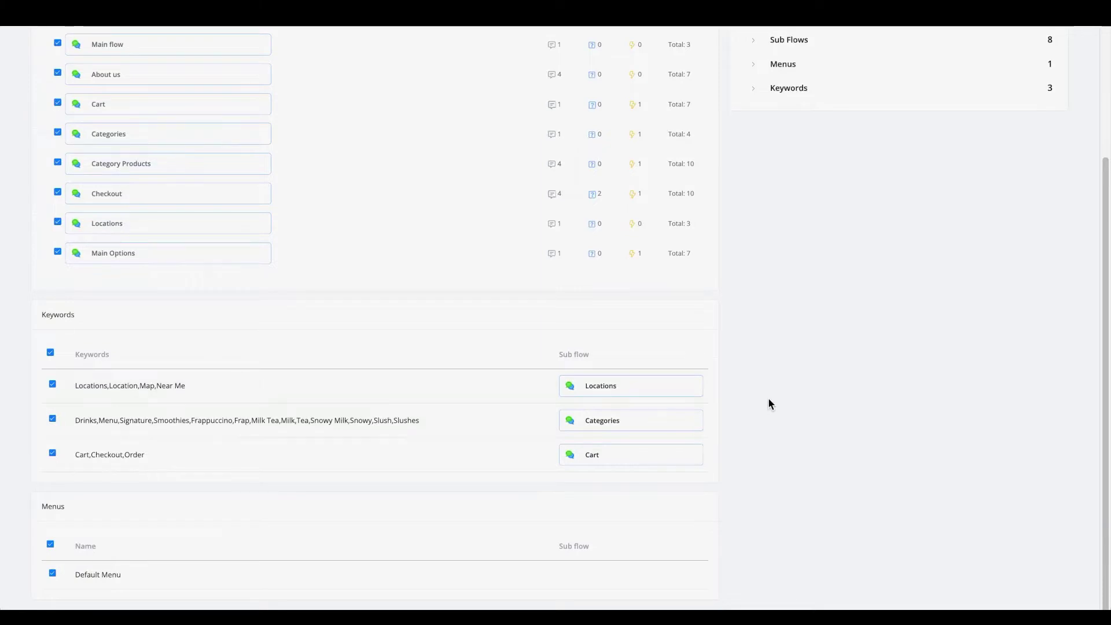
scroll(769, 398, "up", 3)
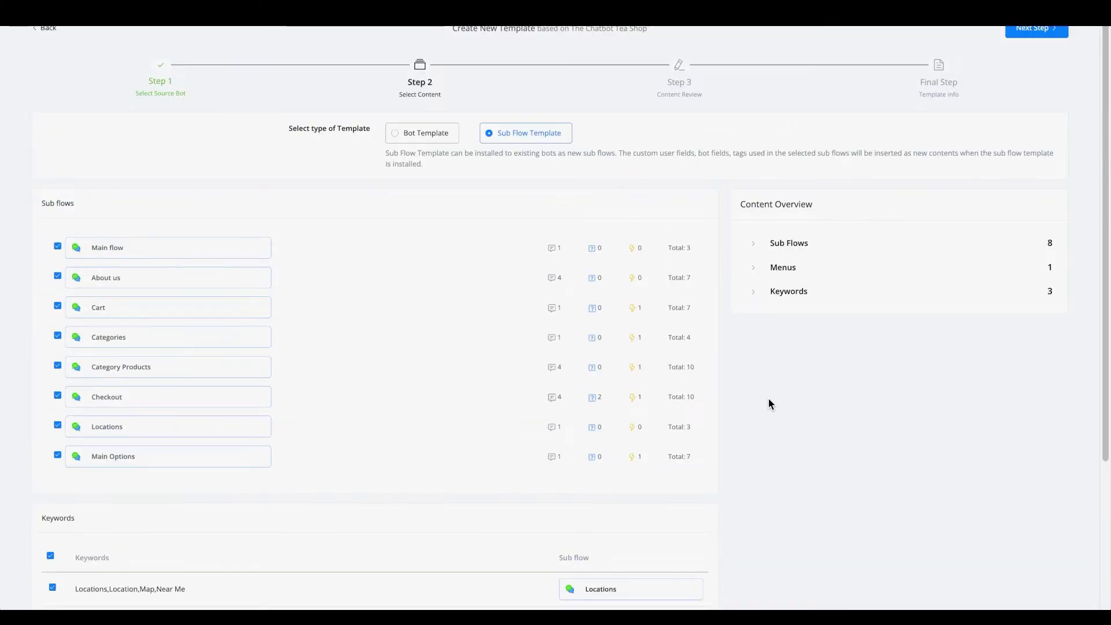
Step: On Content Review, include the products sample data in the template
left_click(1052, 35)
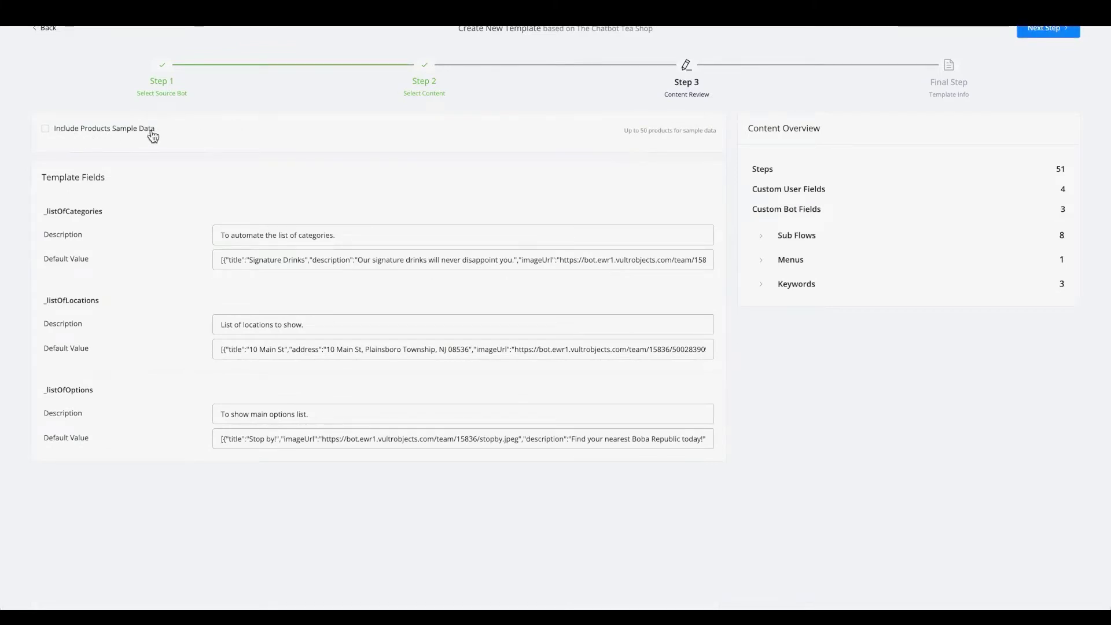
left_click(45, 129)
Step: Name the template 'Teashop template' on the Template Info step
left_click(1058, 33)
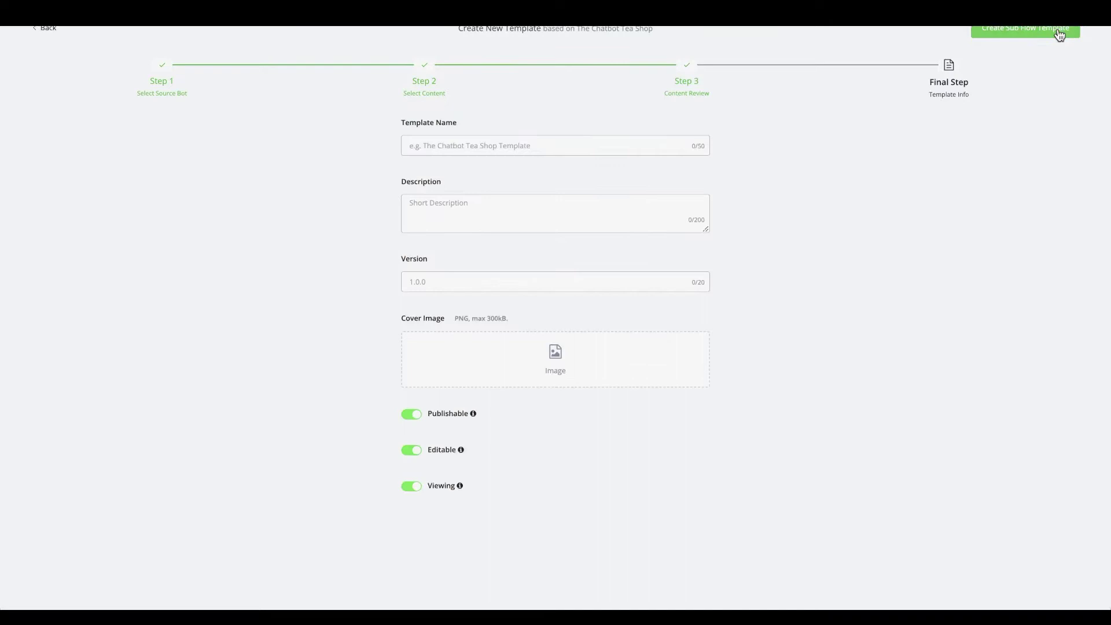
left_click(572, 147)
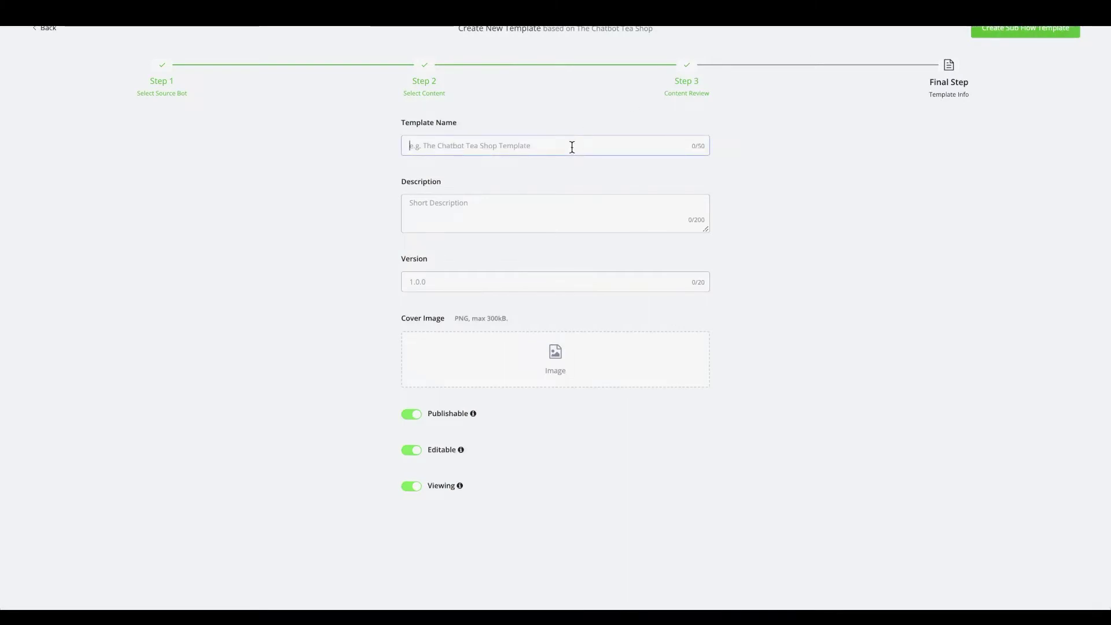
type("TE")
key("BackSpace")
key("BackSpace")
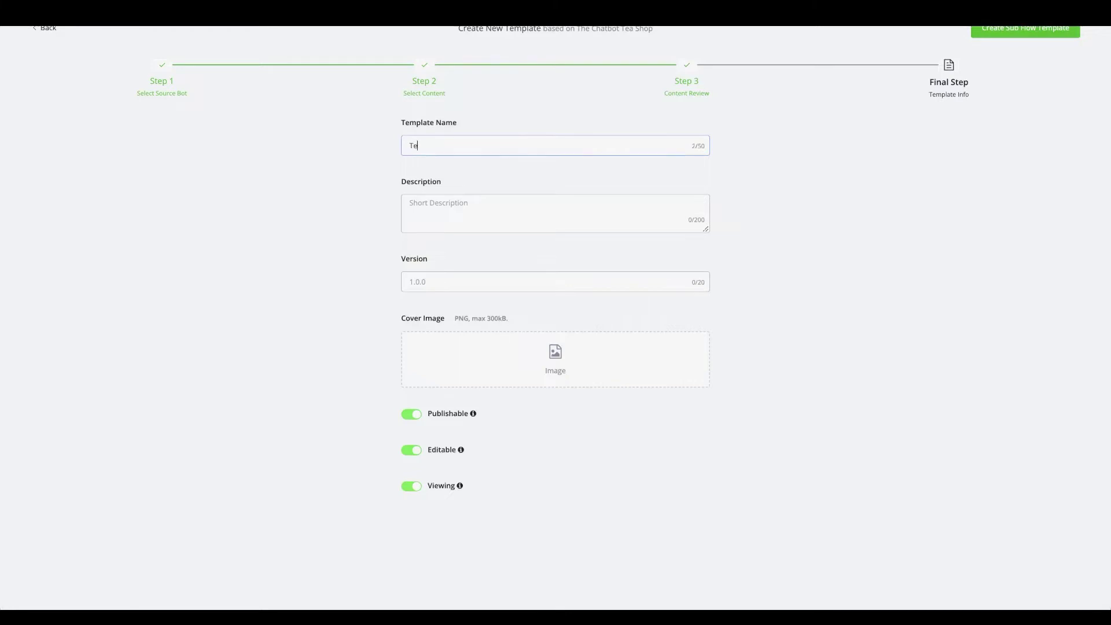
type("eashop template")
left_click(535, 119)
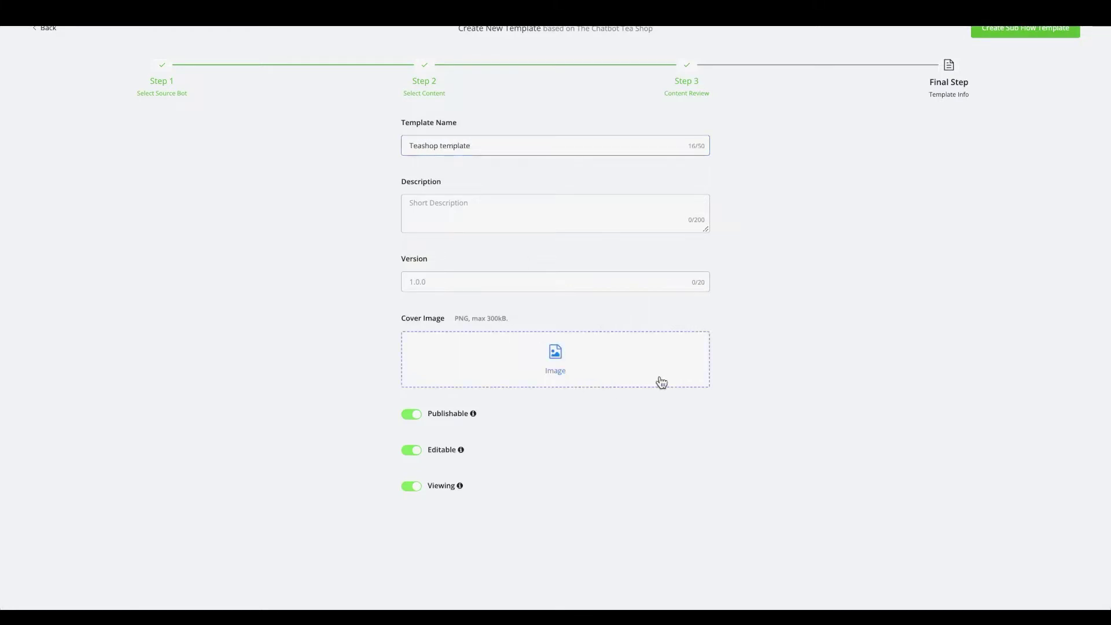
Step: Create the sub flow template and copy its share link address
left_click(1036, 32)
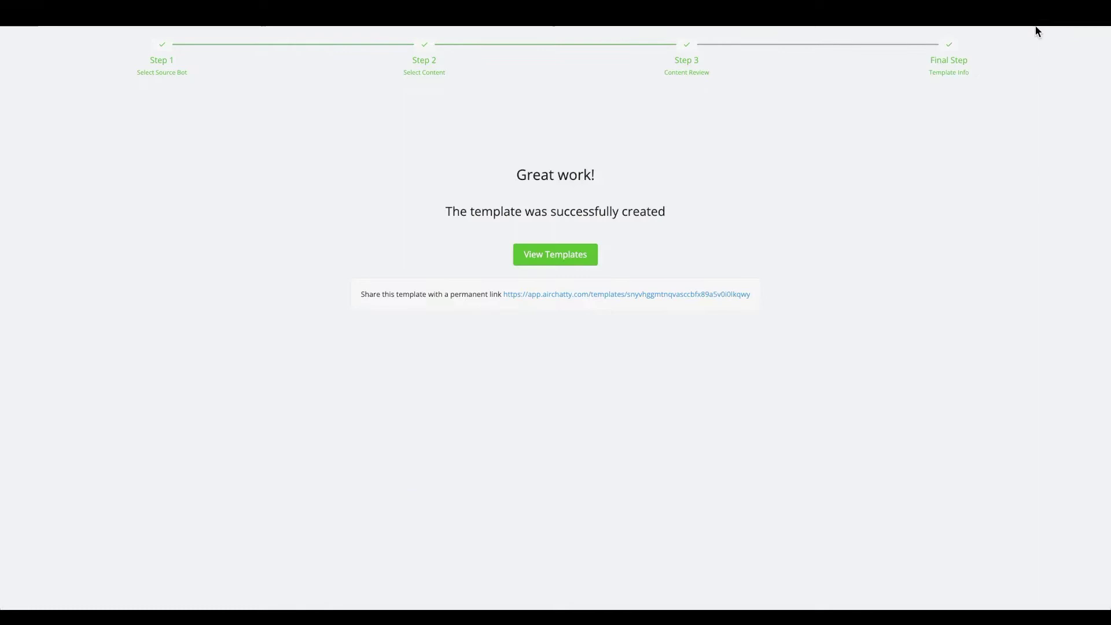
right_click(634, 296)
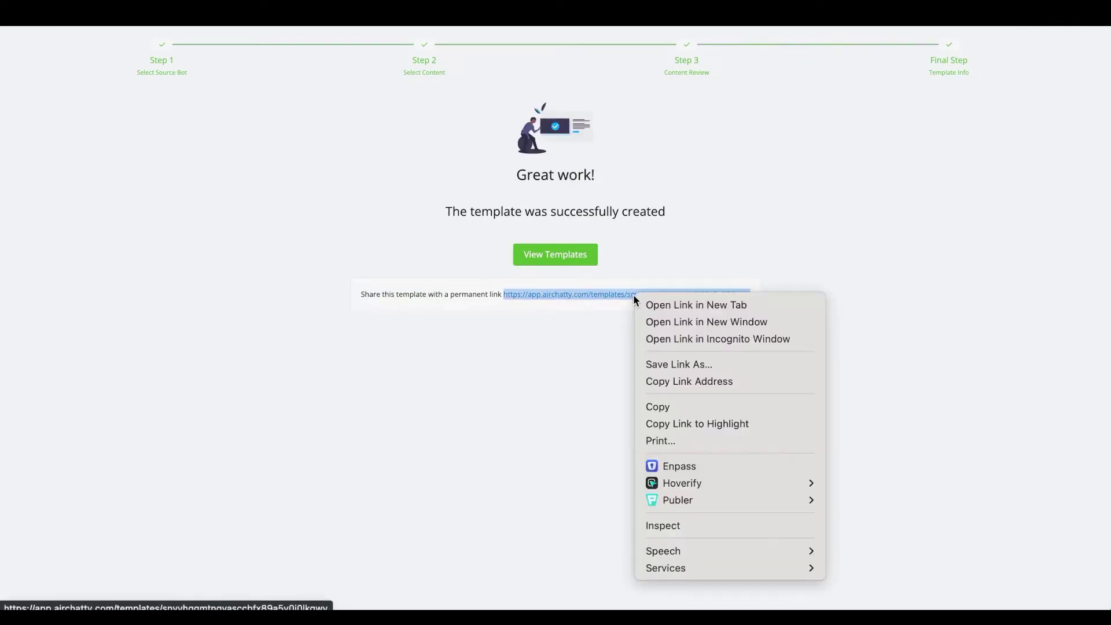
left_click(665, 380)
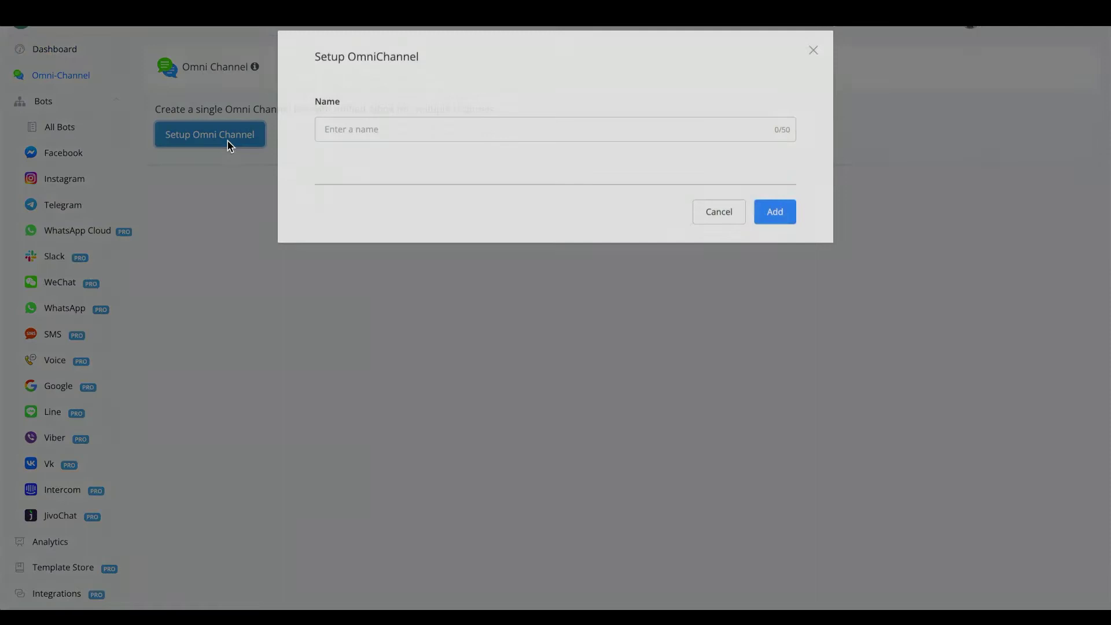
Step: Add a new omni-channel named 'Demo'
left_click(366, 139)
type("Demo")
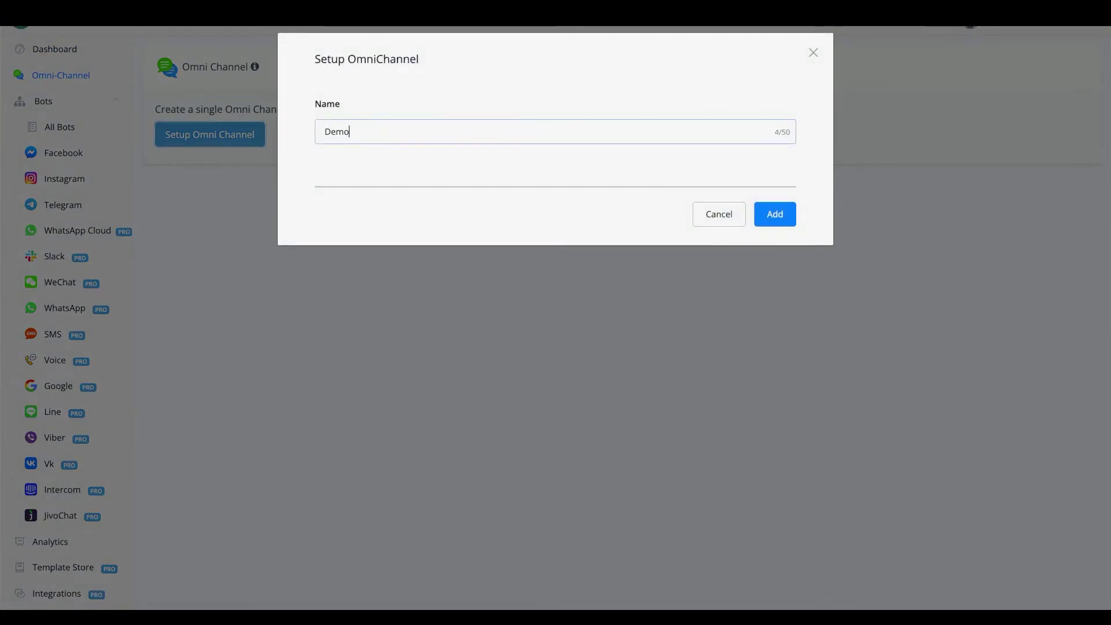
left_click(780, 215)
Step: Create a bot named 'demo' from the Blank Template and open its flow
left_click(206, 136)
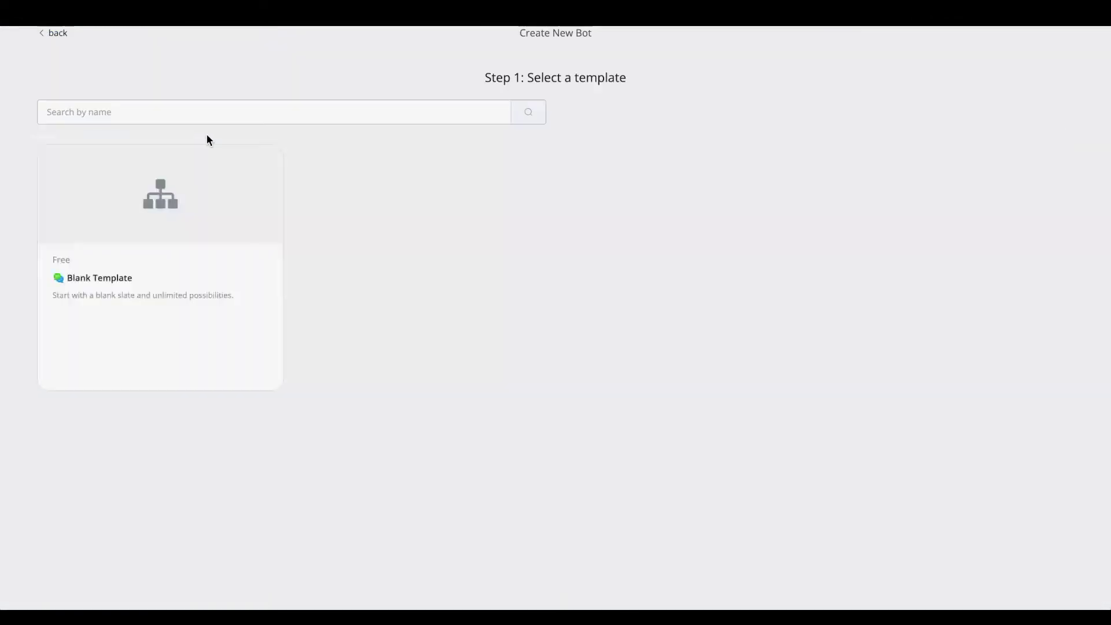
left_click(160, 363)
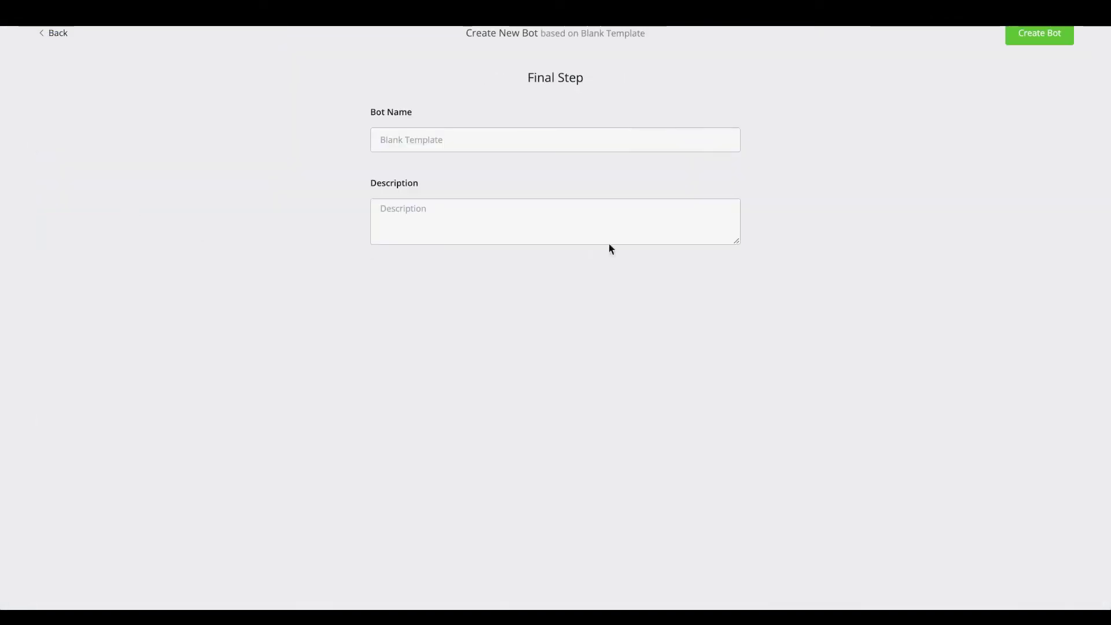
left_click(564, 143)
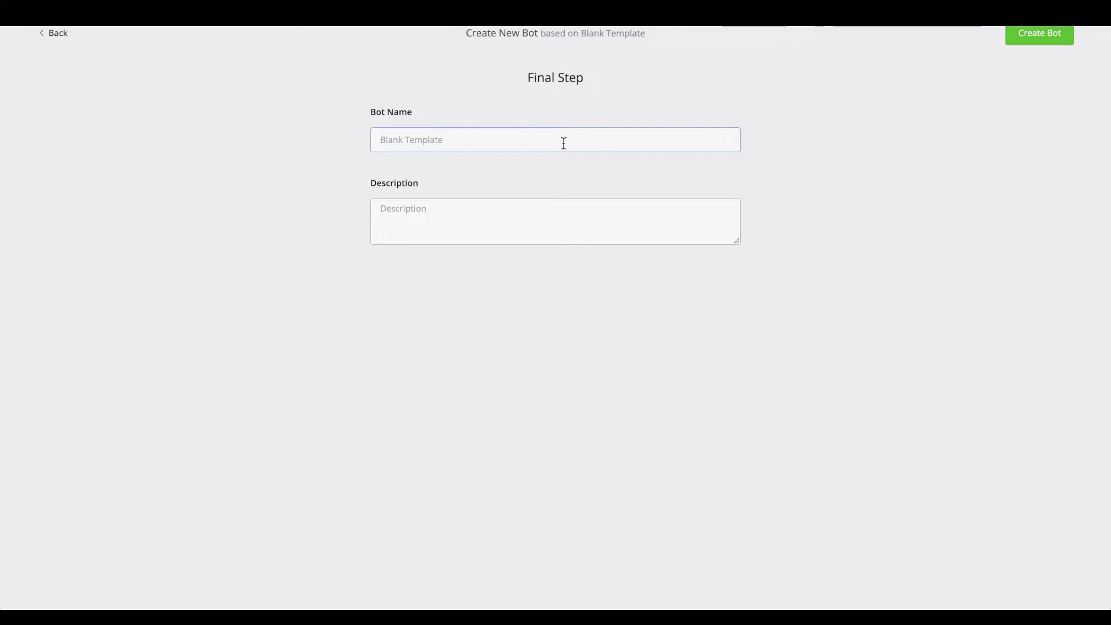
type("demo")
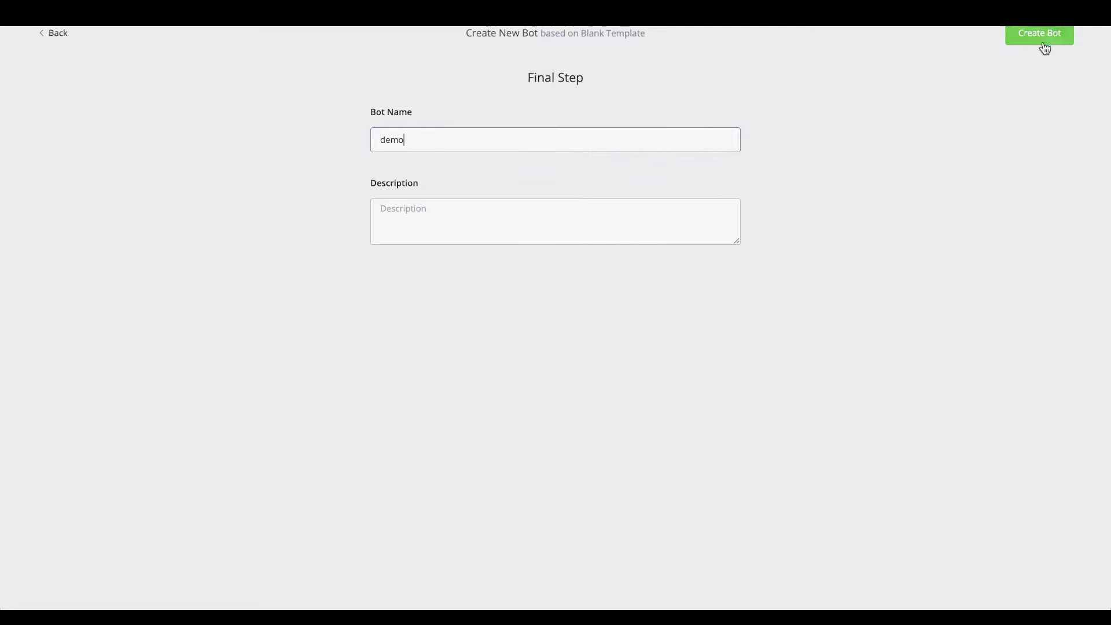
left_click(1045, 48)
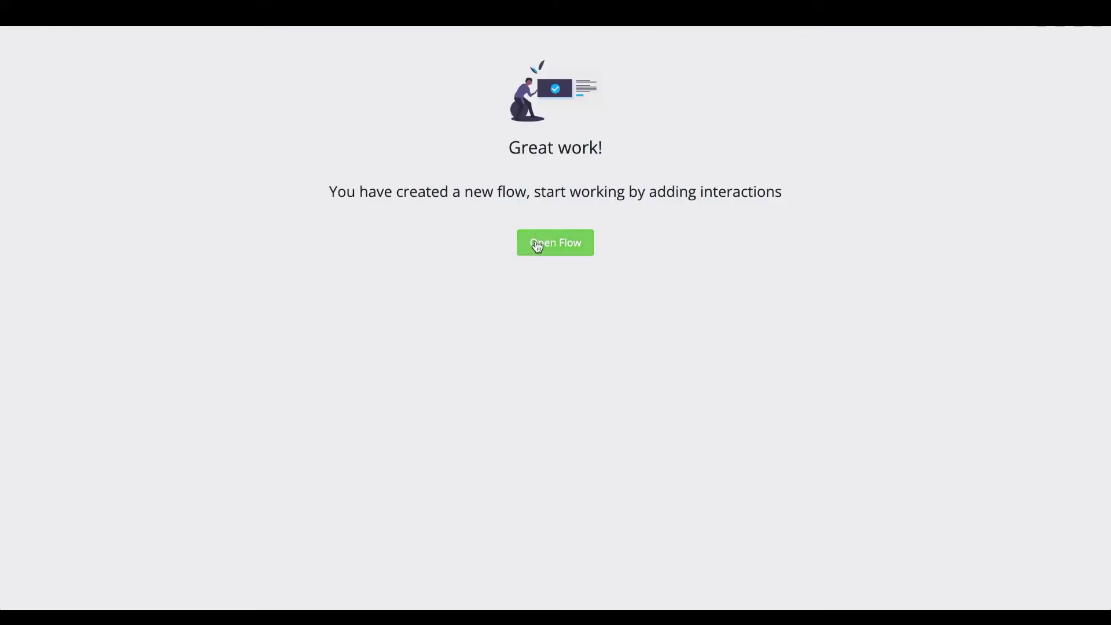
left_click(537, 246)
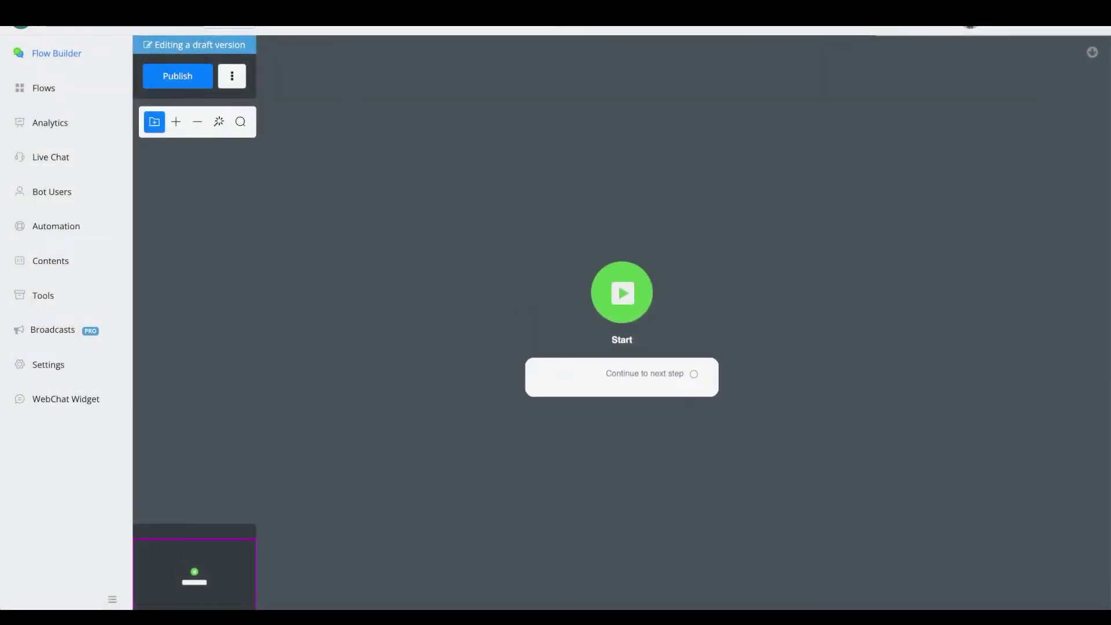
Step: Load the copied template link and install the Teashop template into the demo bot
key("ctrl+v")
key("Return")
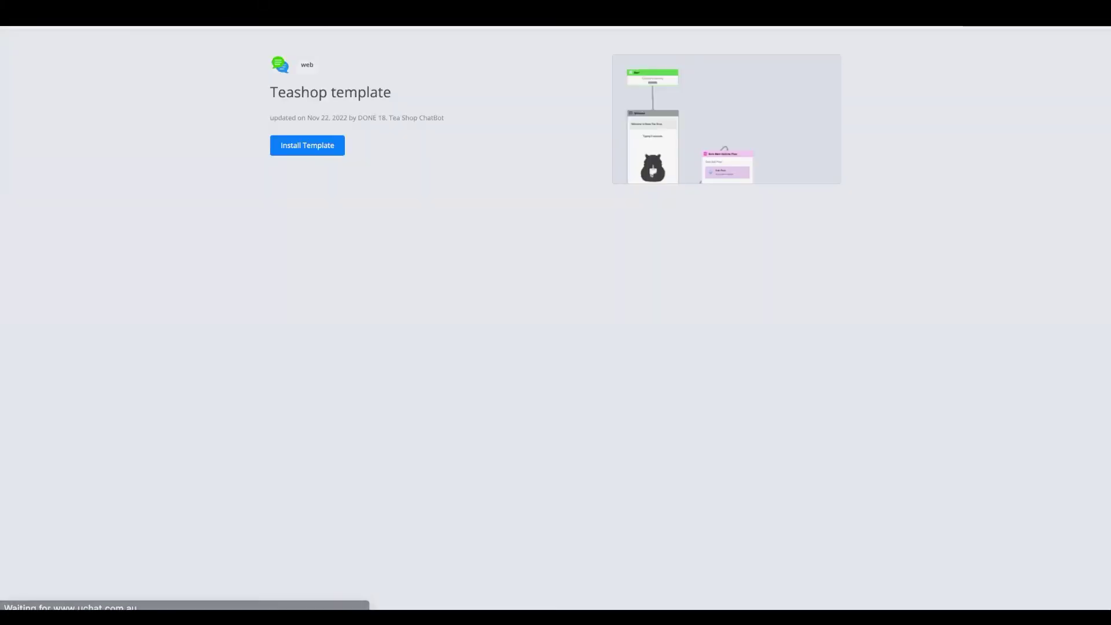
left_click(324, 153)
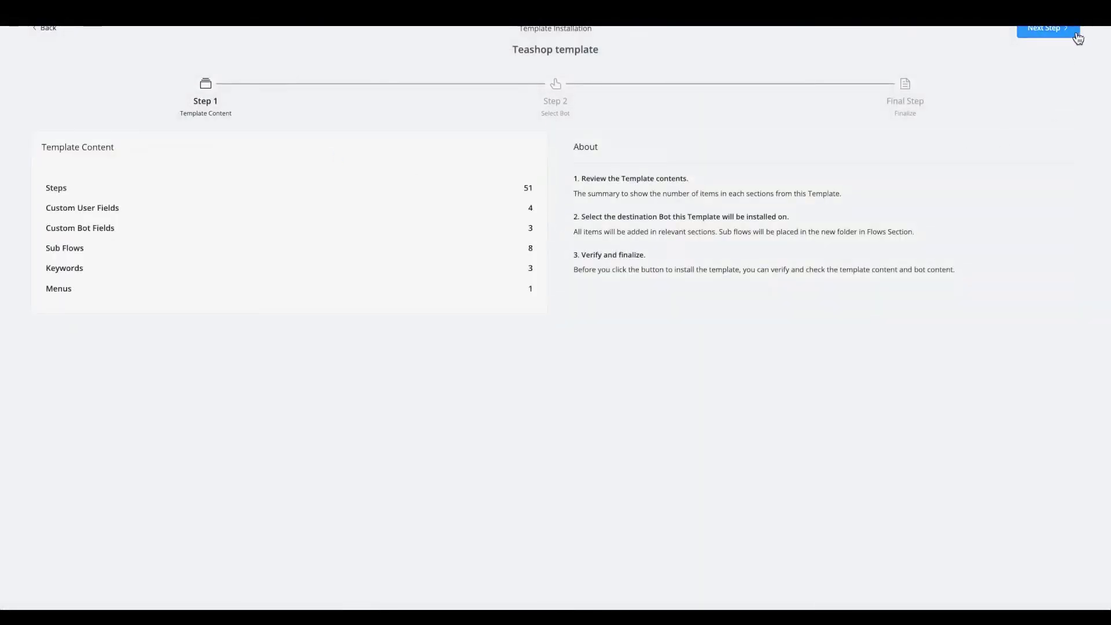
left_click(1067, 31)
left_click(78, 201)
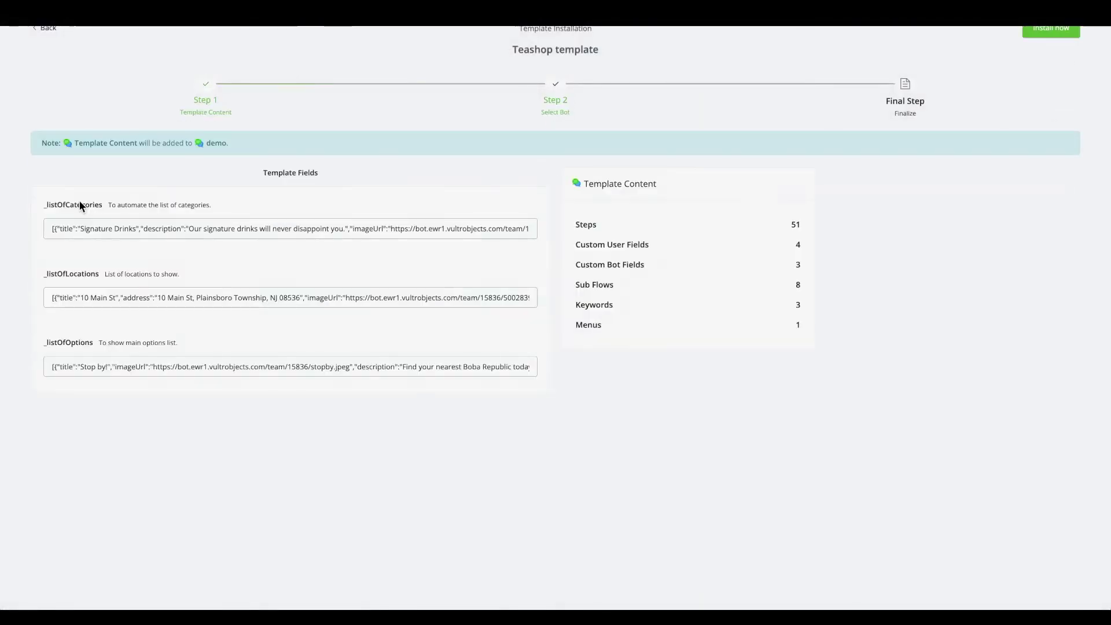
left_click(1069, 29)
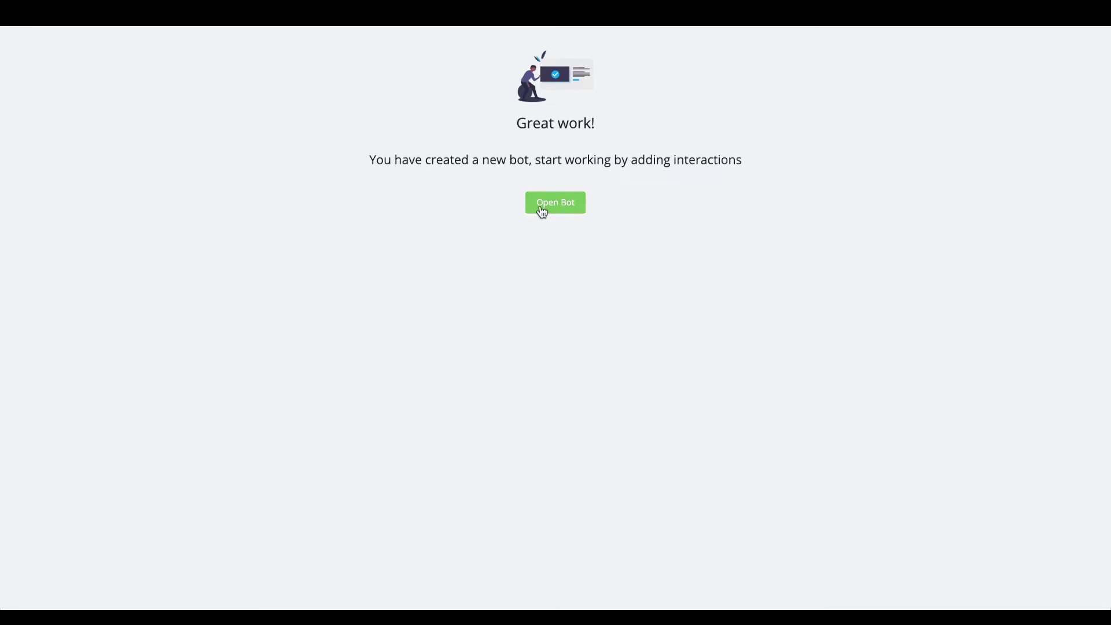
Step: Open the new bot's Ecommerce products and page through to page 4 of 32 products
left_click(542, 210)
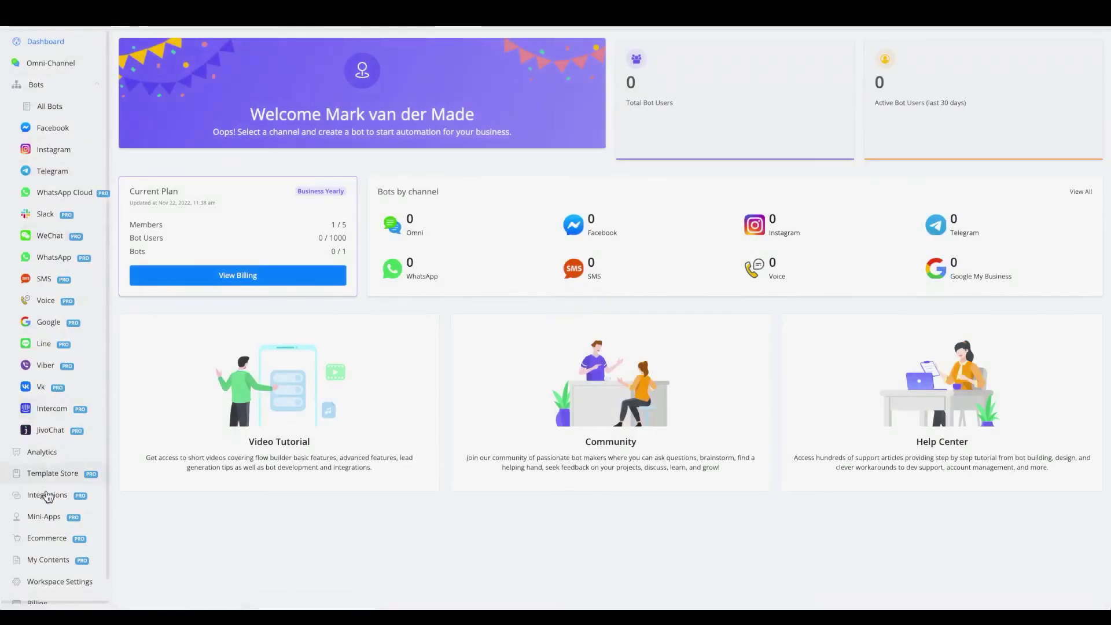
left_click(51, 538)
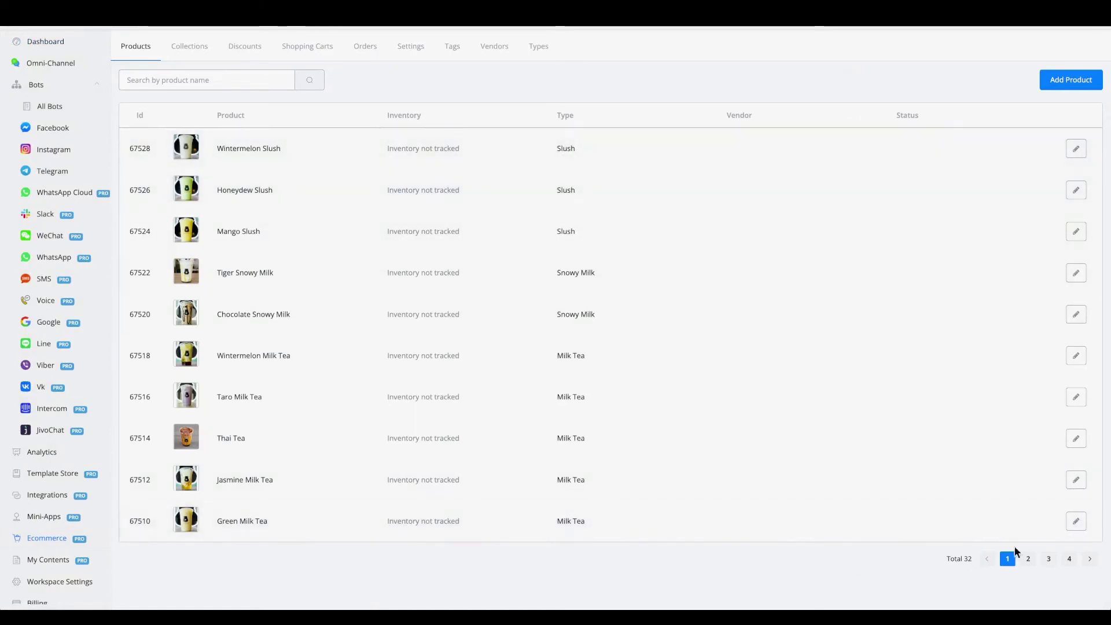
left_click(1030, 560)
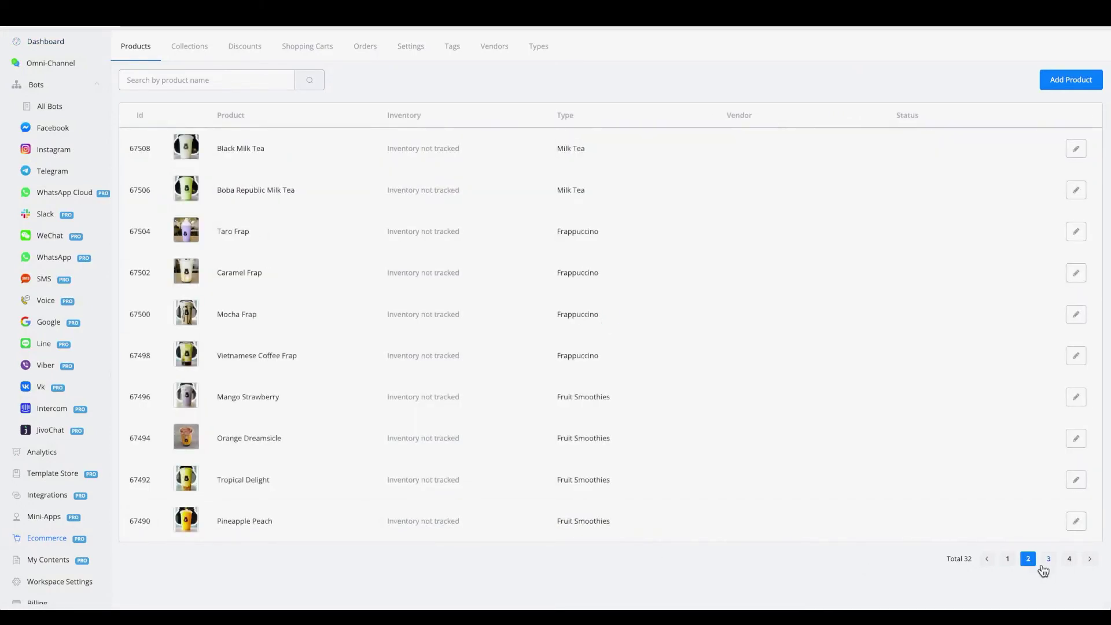
left_click(1049, 559)
left_click(1069, 560)
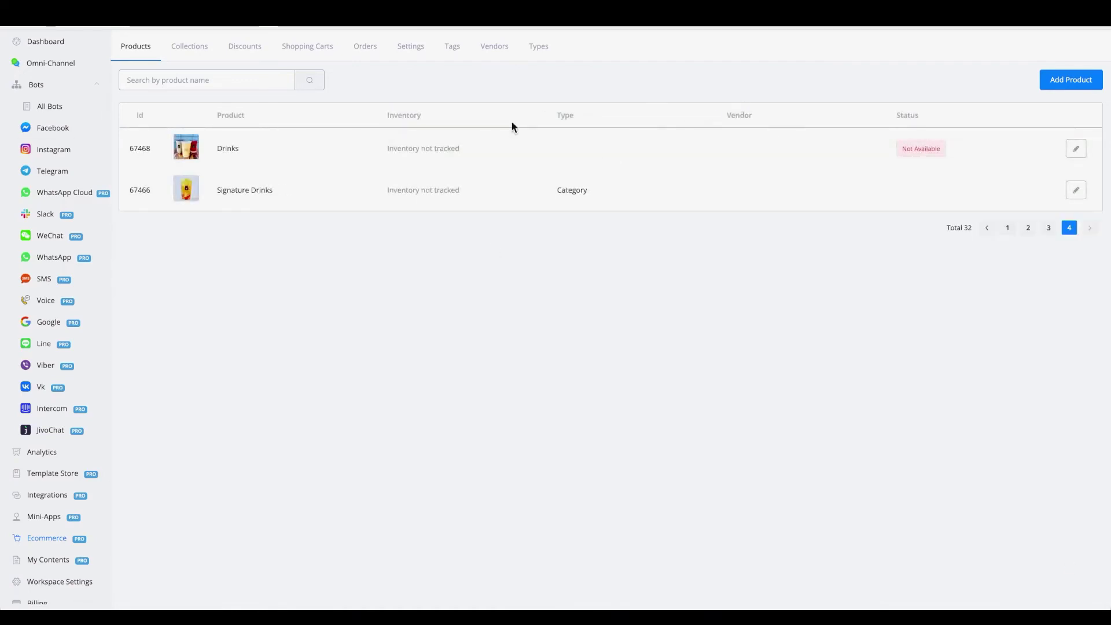
Step: Review the bot's Types, Vendors, Tags, Orders, Carts, Discounts and Collections, then return to Products
left_click(551, 55)
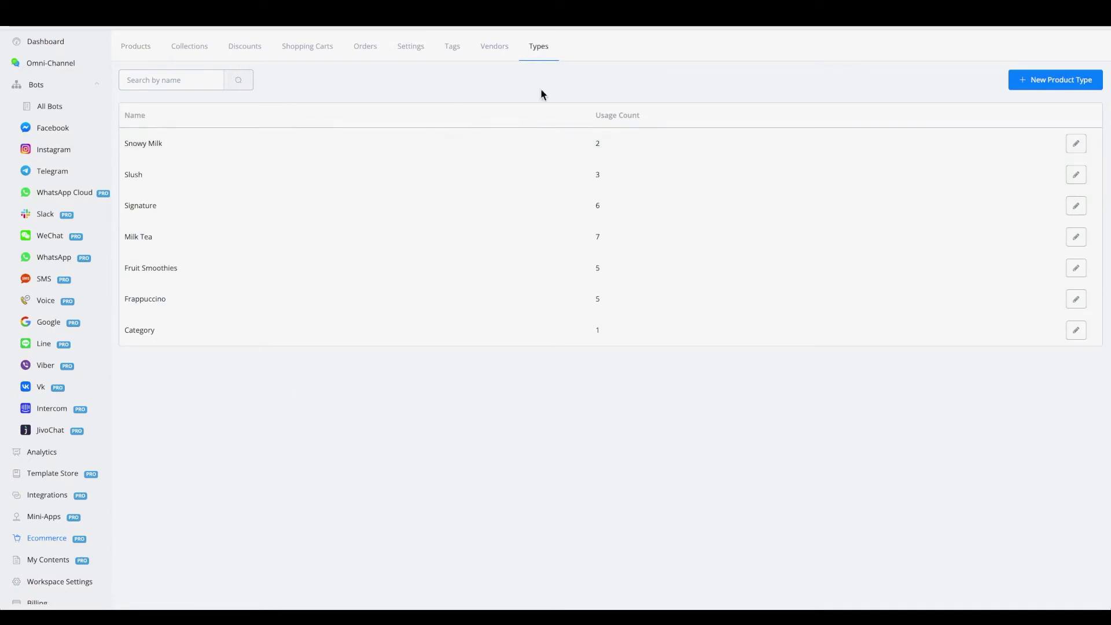
left_click(487, 57)
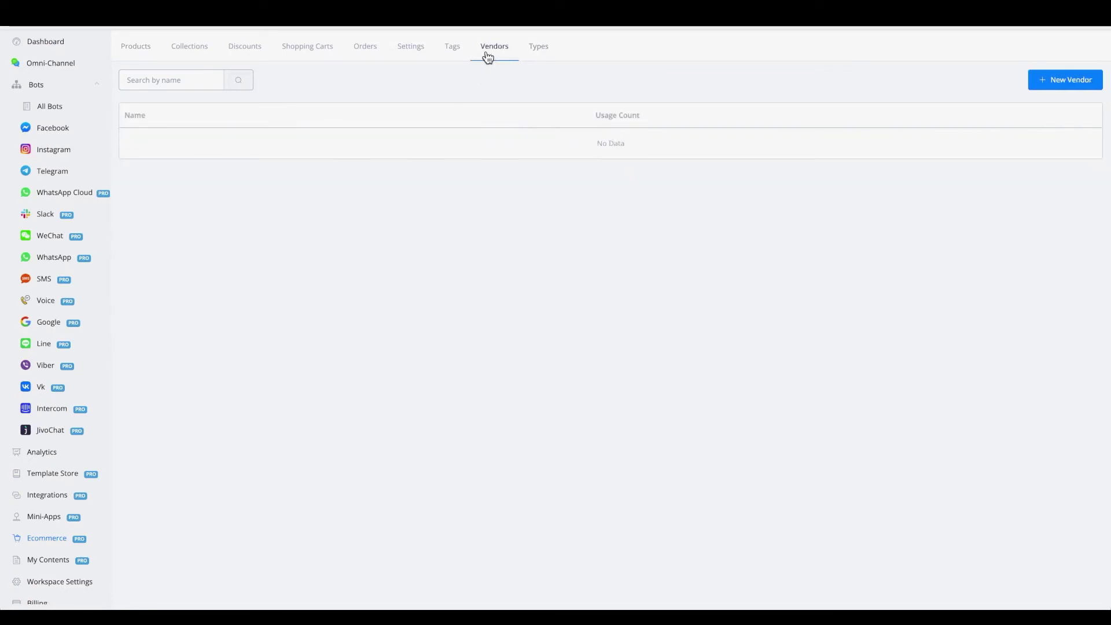
left_click(452, 46)
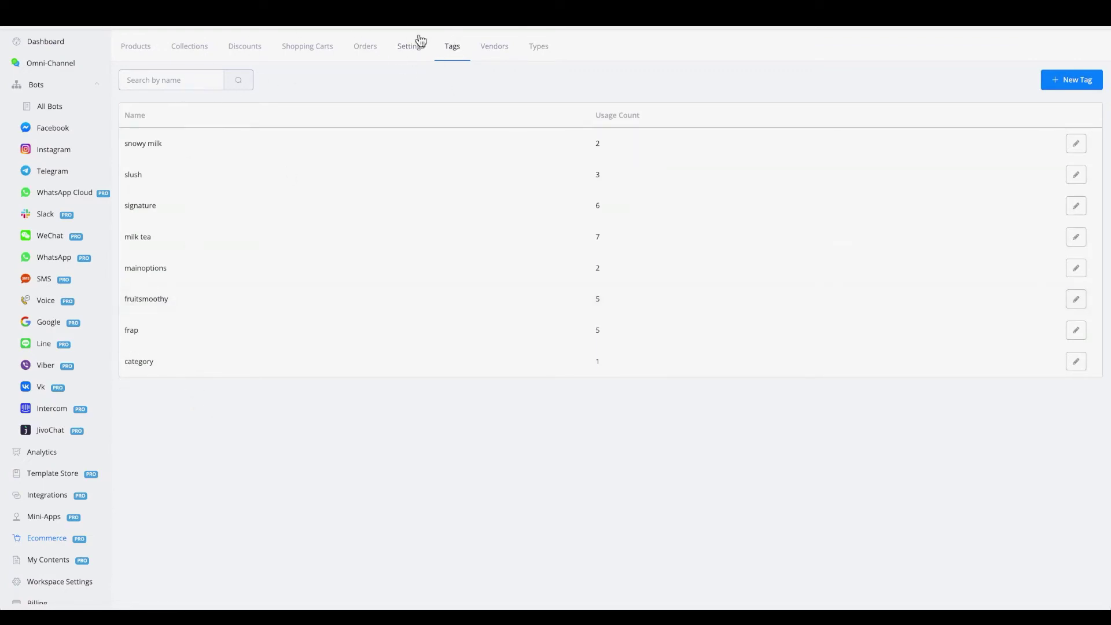
left_click(374, 49)
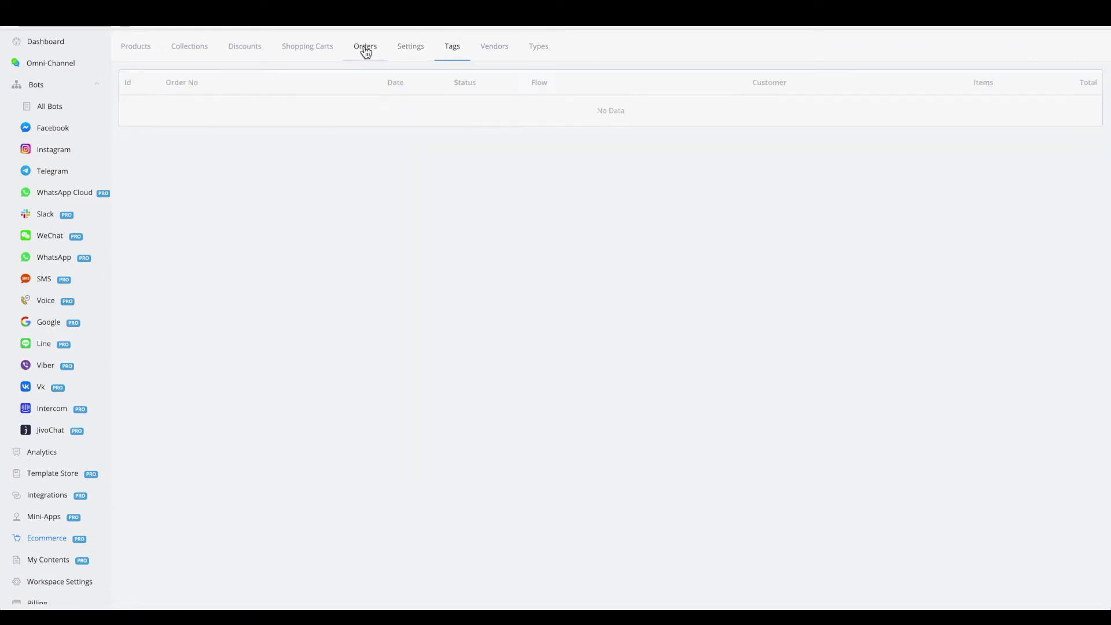
left_click(305, 48)
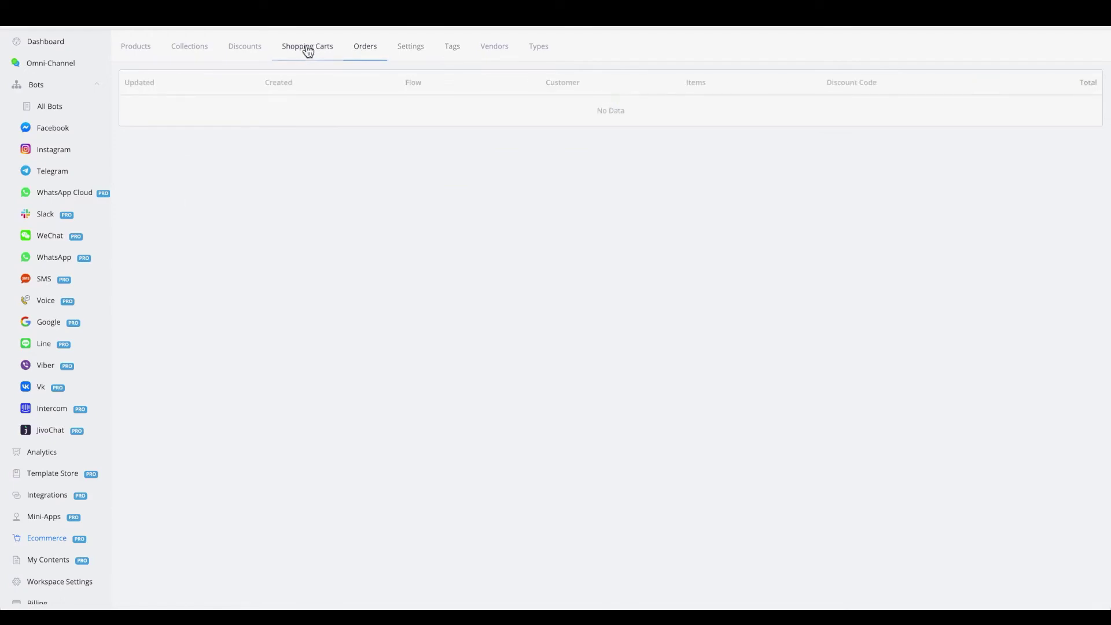
left_click(249, 51)
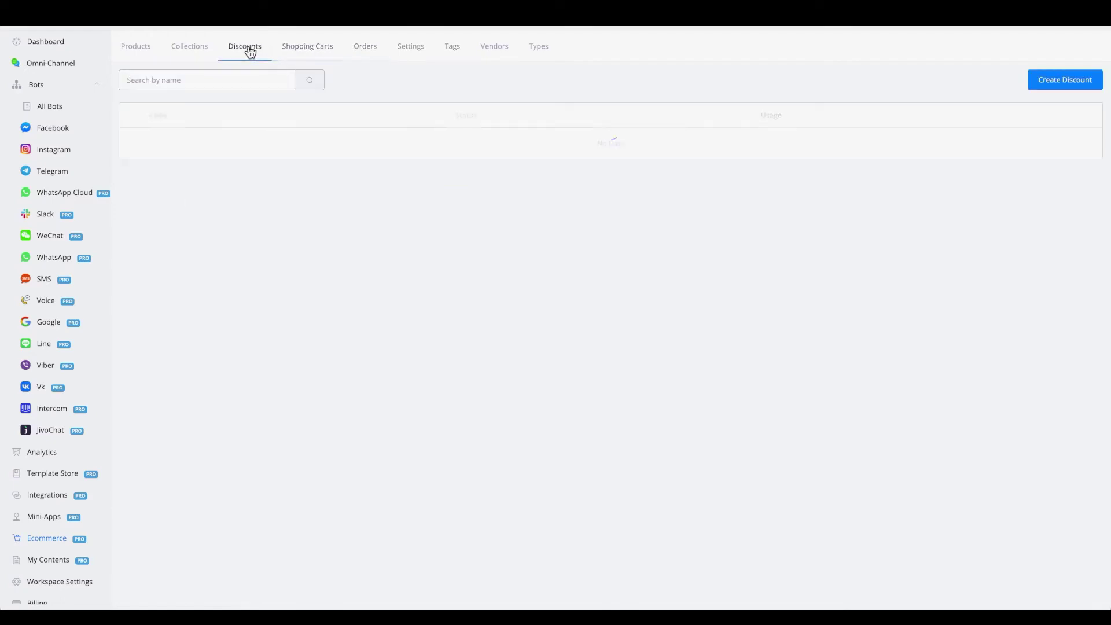
left_click(202, 52)
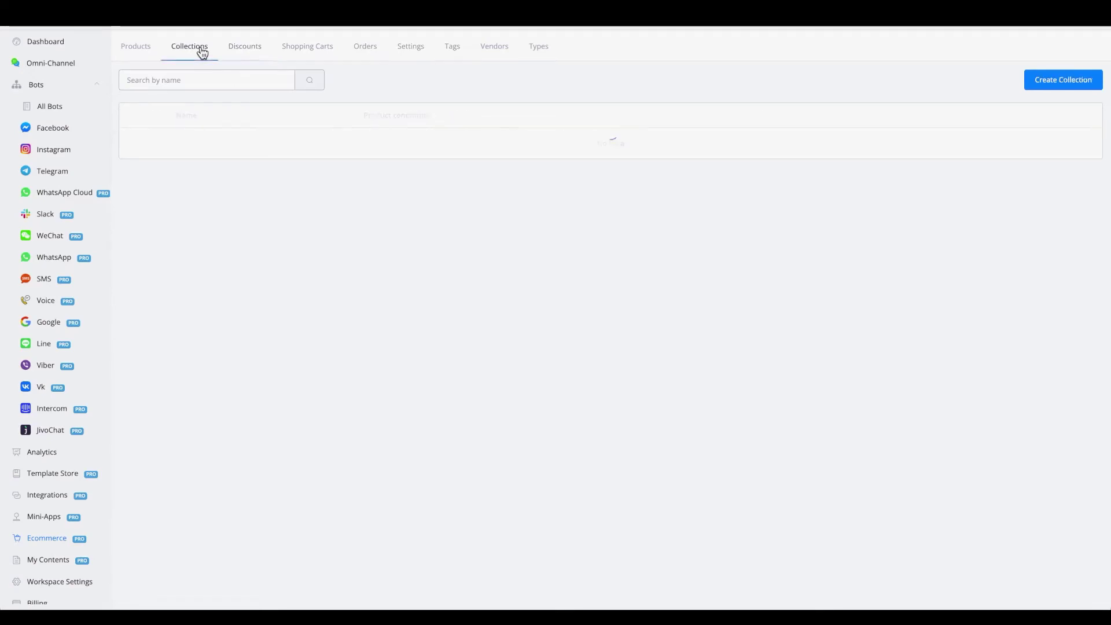
left_click(135, 54)
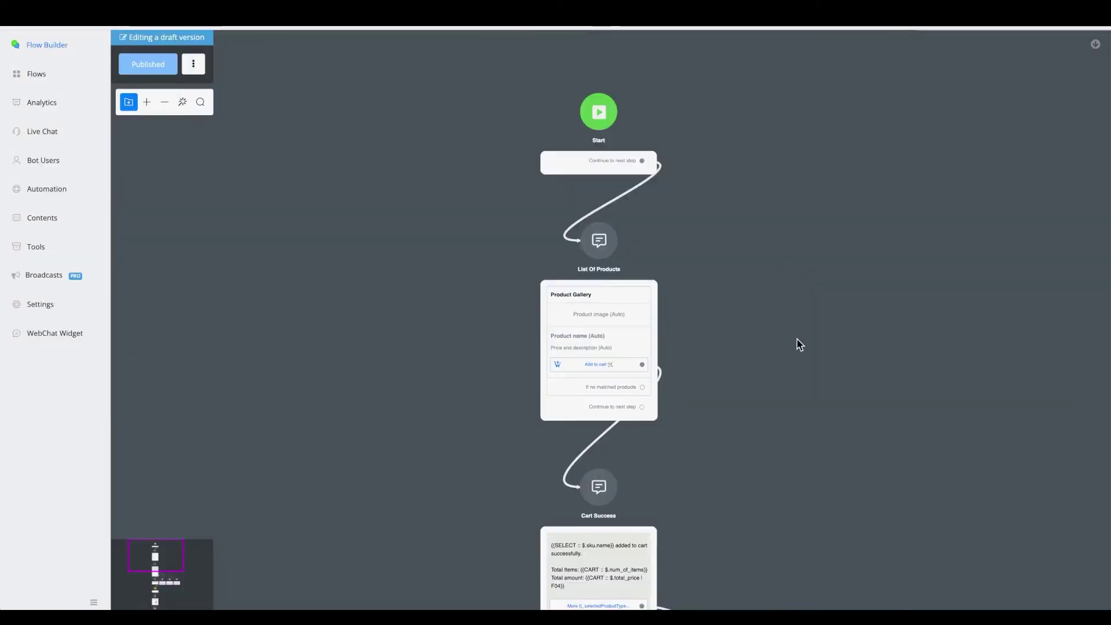
Step: Open the Product Gallery settings of the List Of Products step
left_click_drag(797, 340, 759, 253)
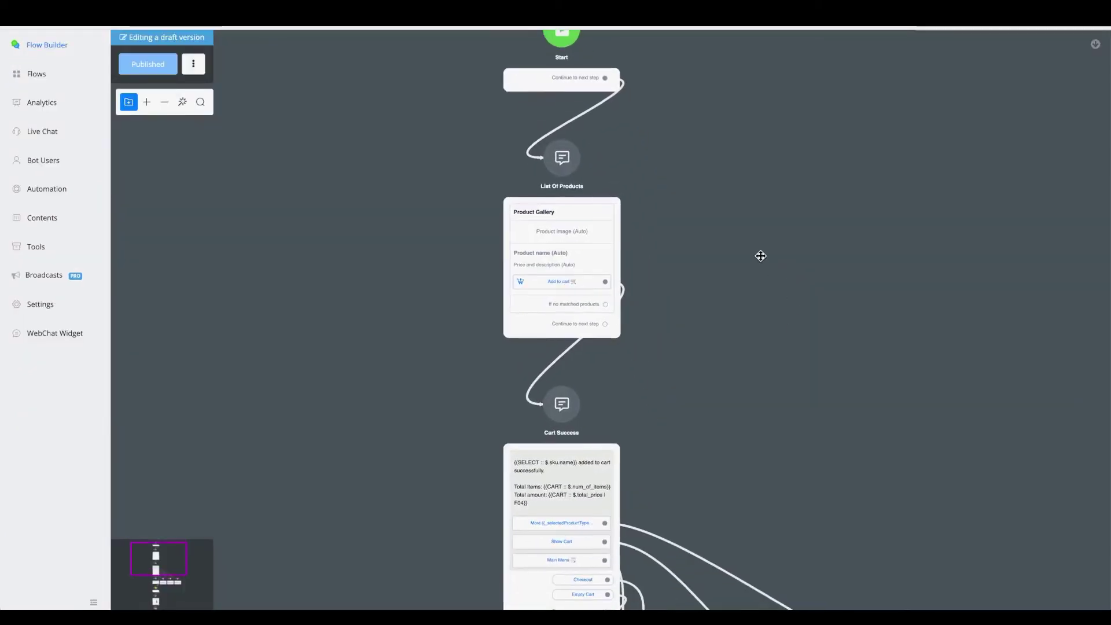
left_click(554, 231)
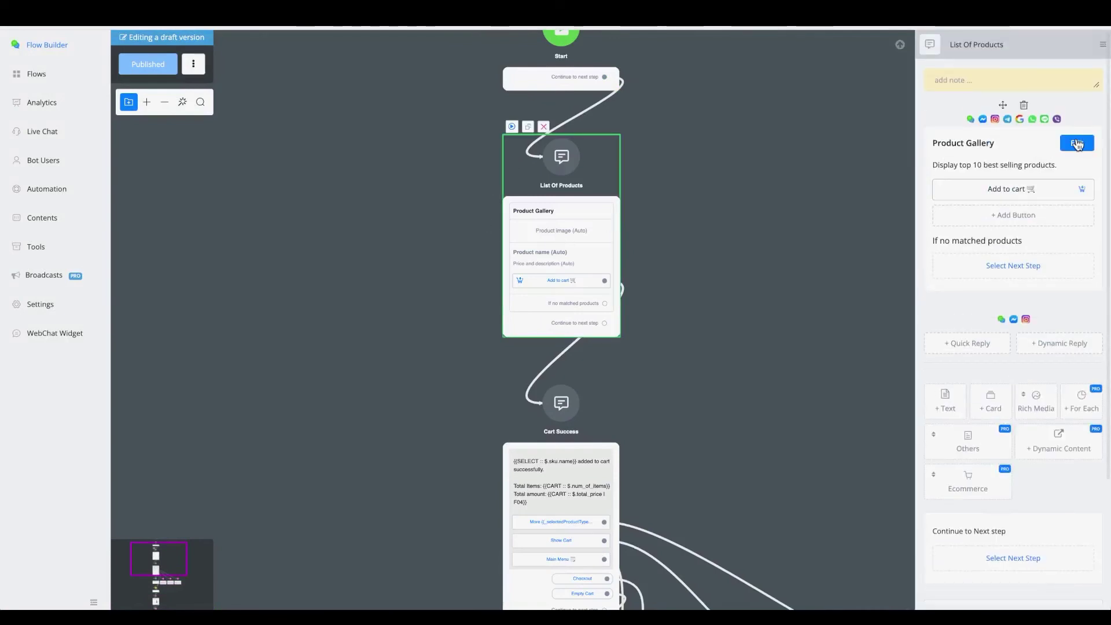
left_click(1084, 142)
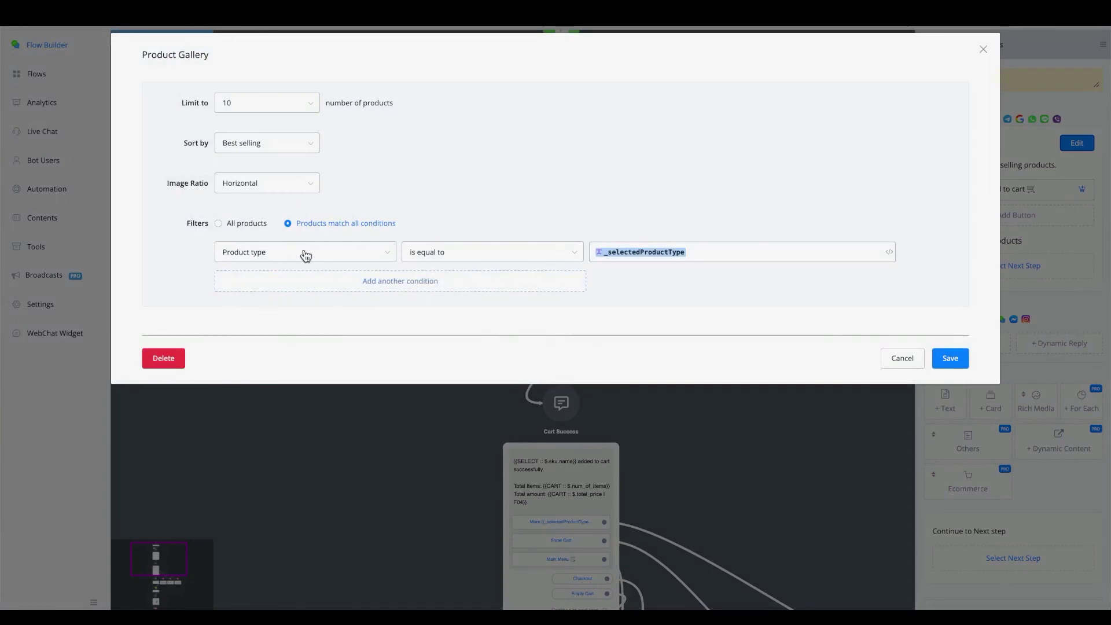
Step: Inspect the gallery filter's comparison, field and Product tag options, then cancel without changes
left_click(458, 250)
left_click(449, 253)
left_click(314, 254)
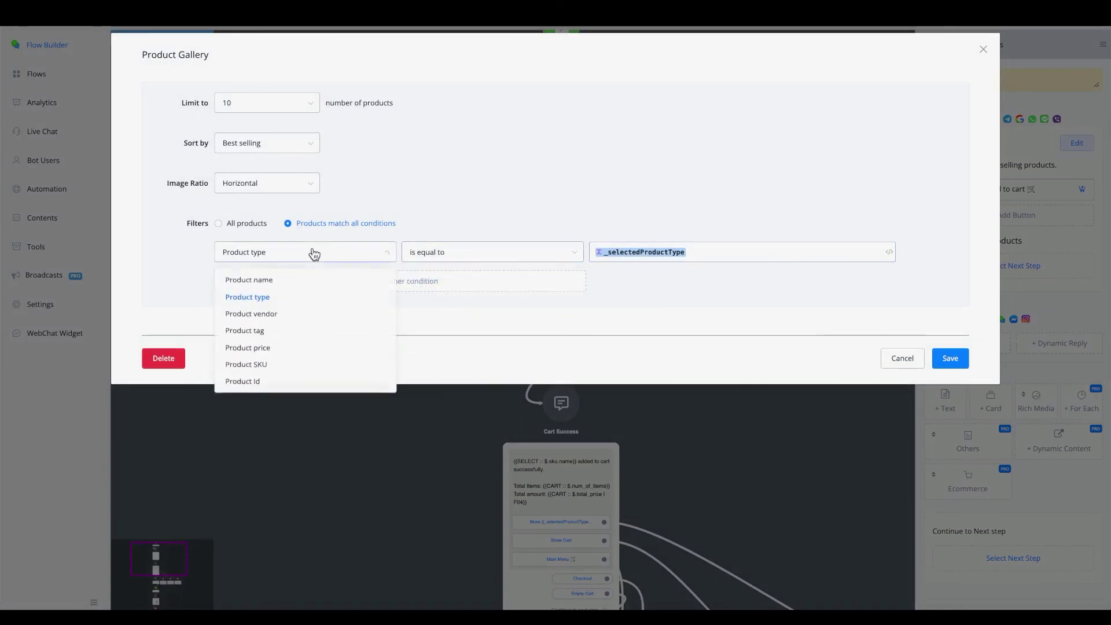
left_click(314, 253)
left_click(314, 254)
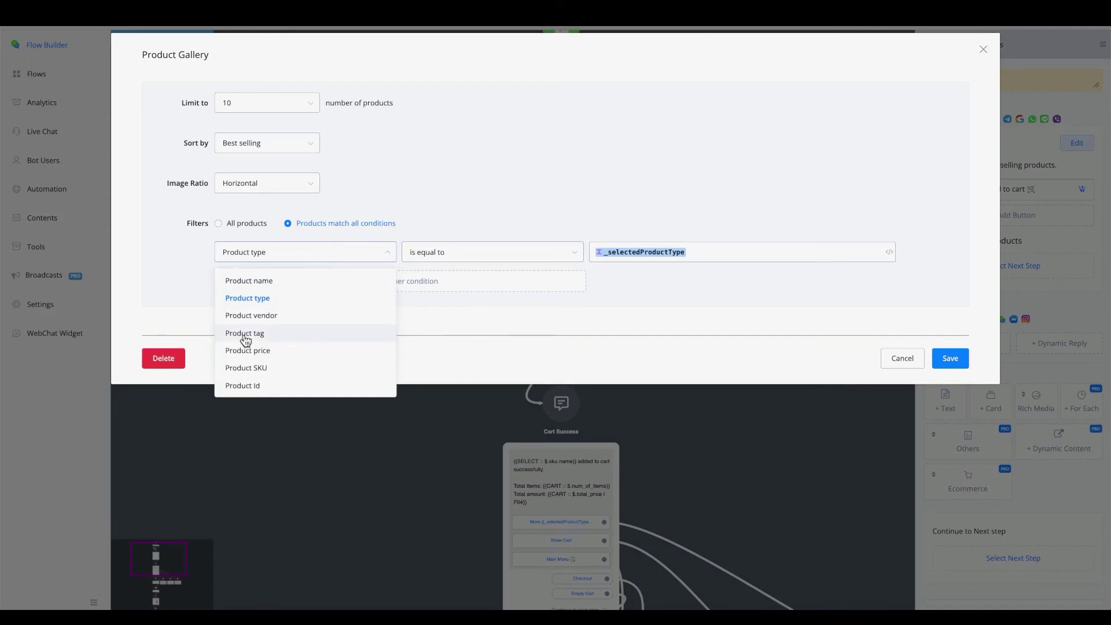
left_click(246, 336)
left_click(791, 250)
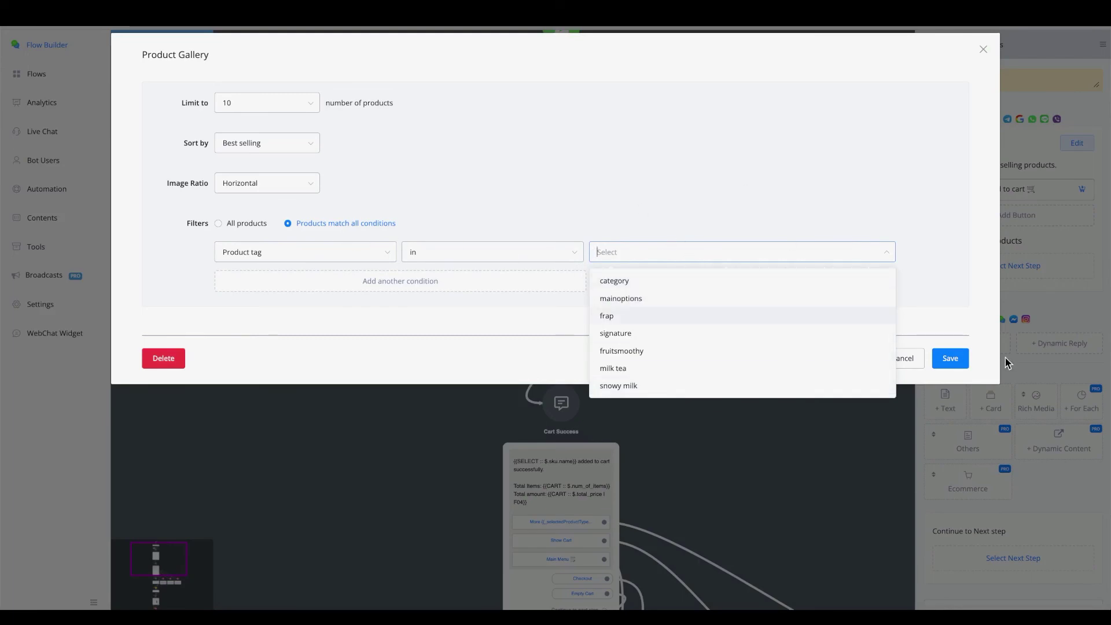
left_click(906, 358)
scroll(752, 239, "down", 3)
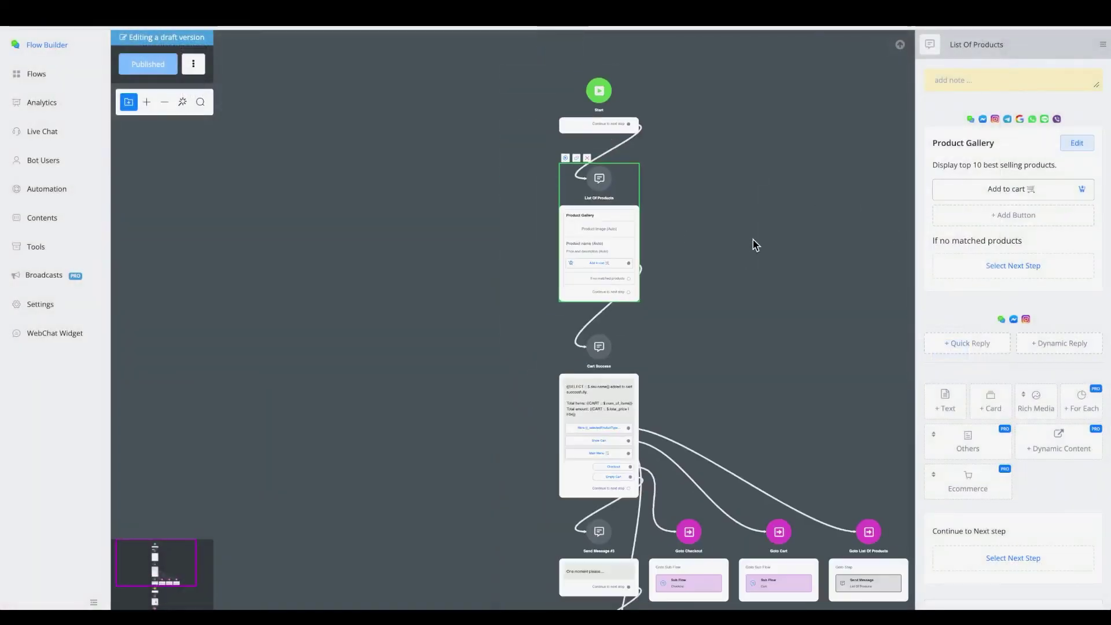
left_click_drag(753, 239, 581, 214)
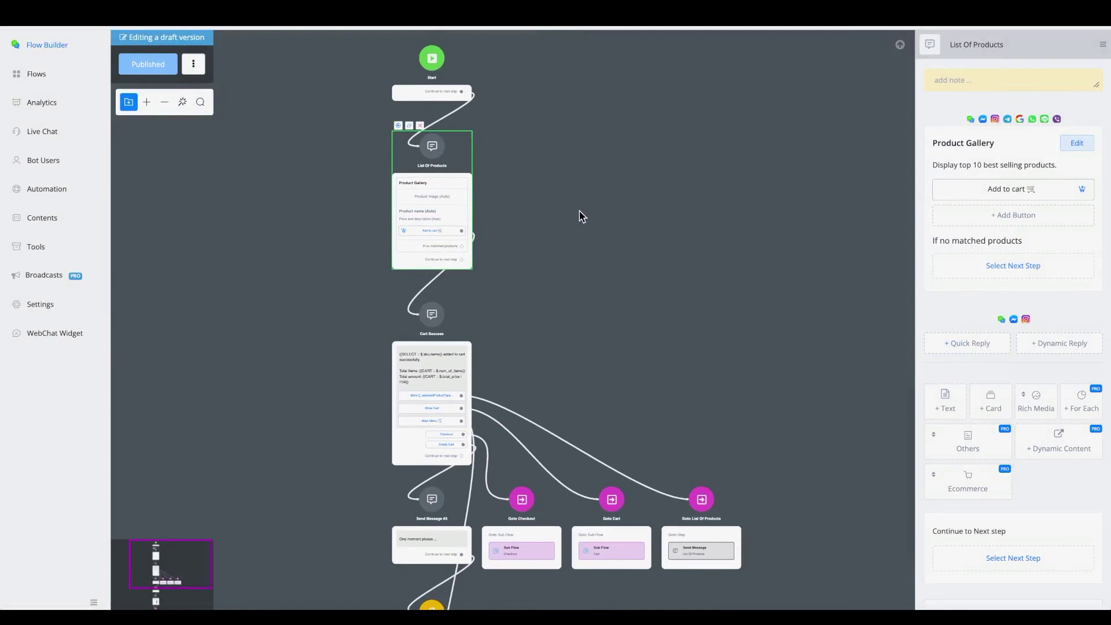